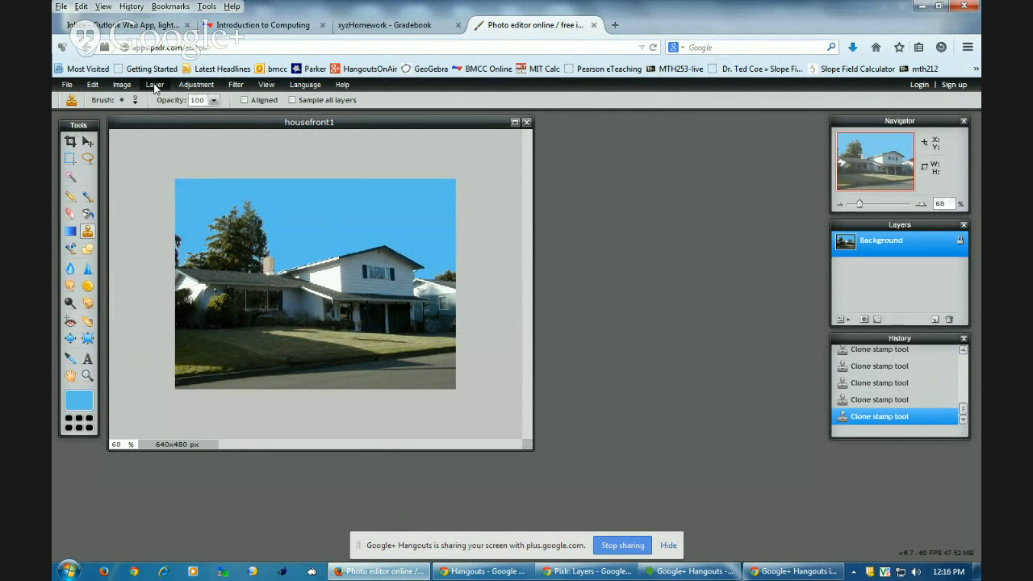
Step: Add a new layer above the house photo and fill it with black using the Paint bucket
click(156, 86)
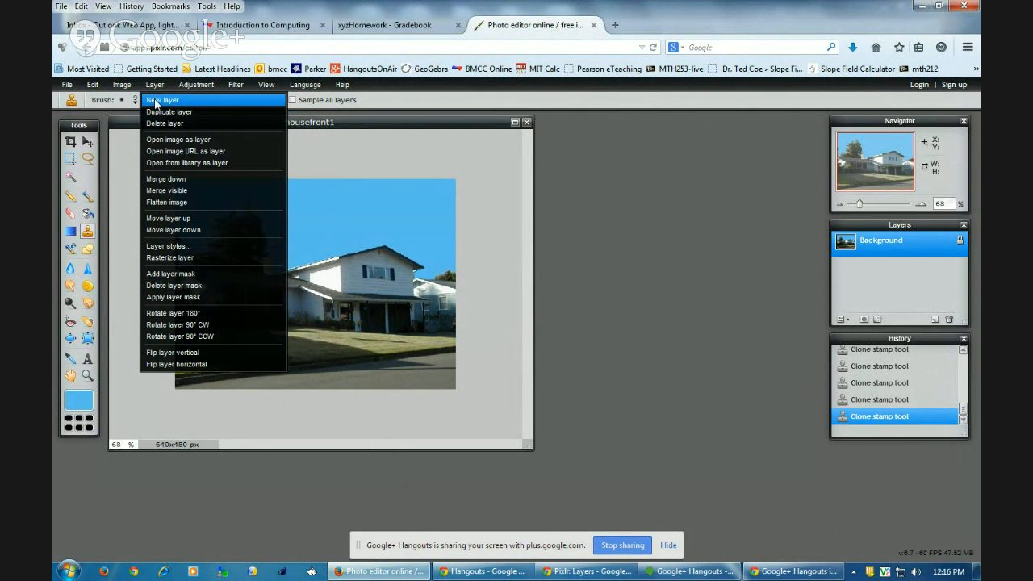
click(157, 100)
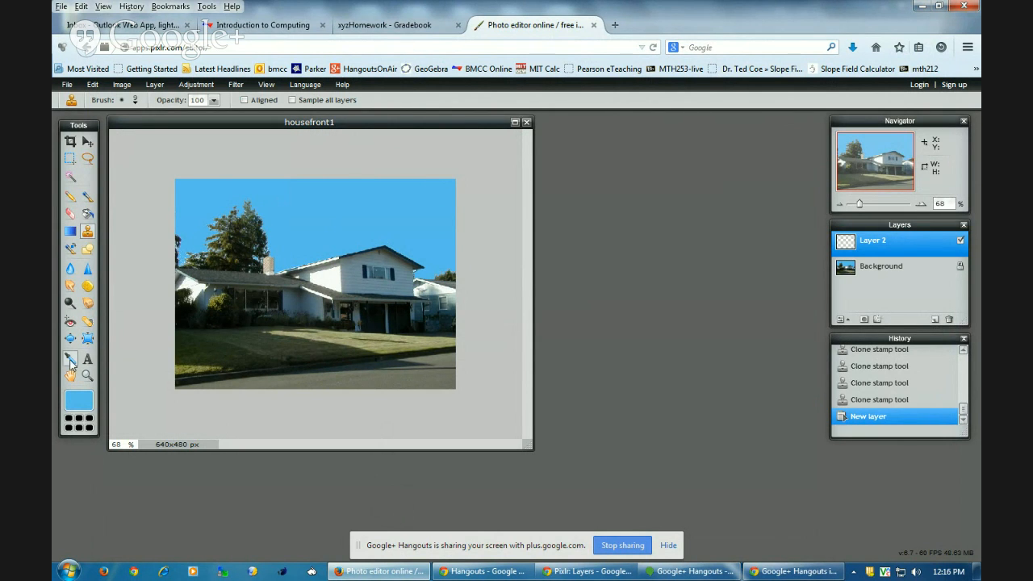
click(88, 216)
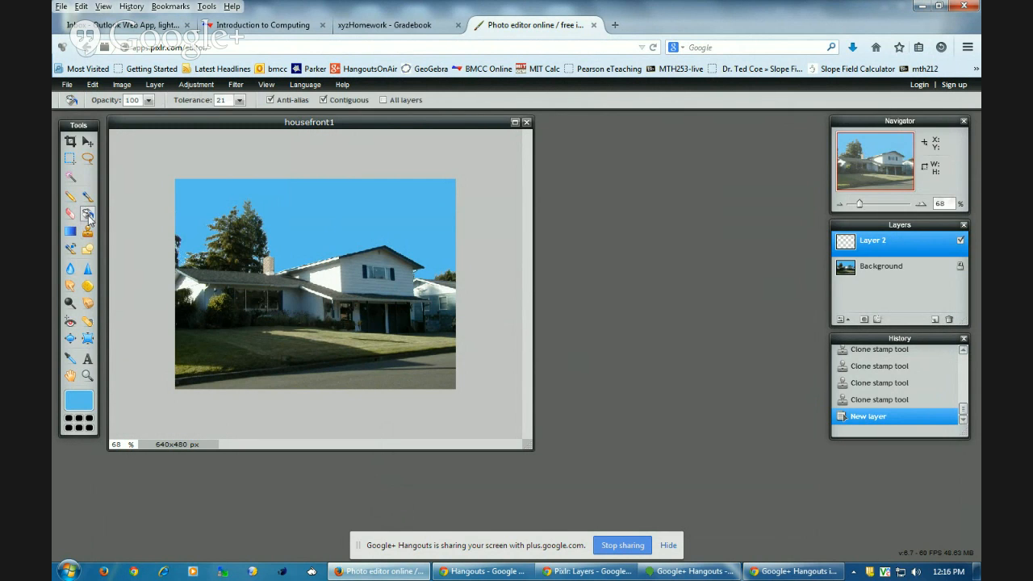
click(70, 420)
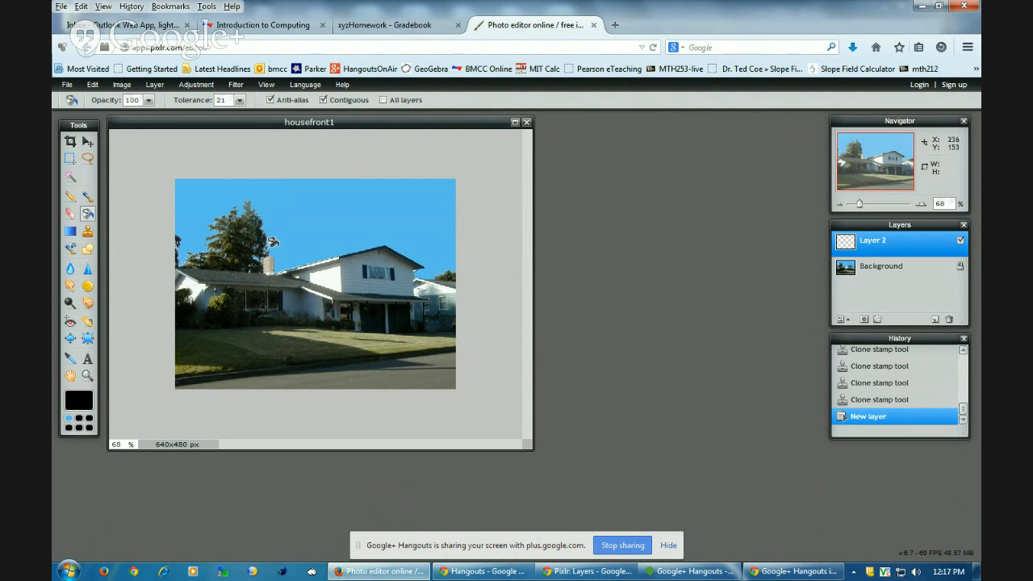
click(272, 242)
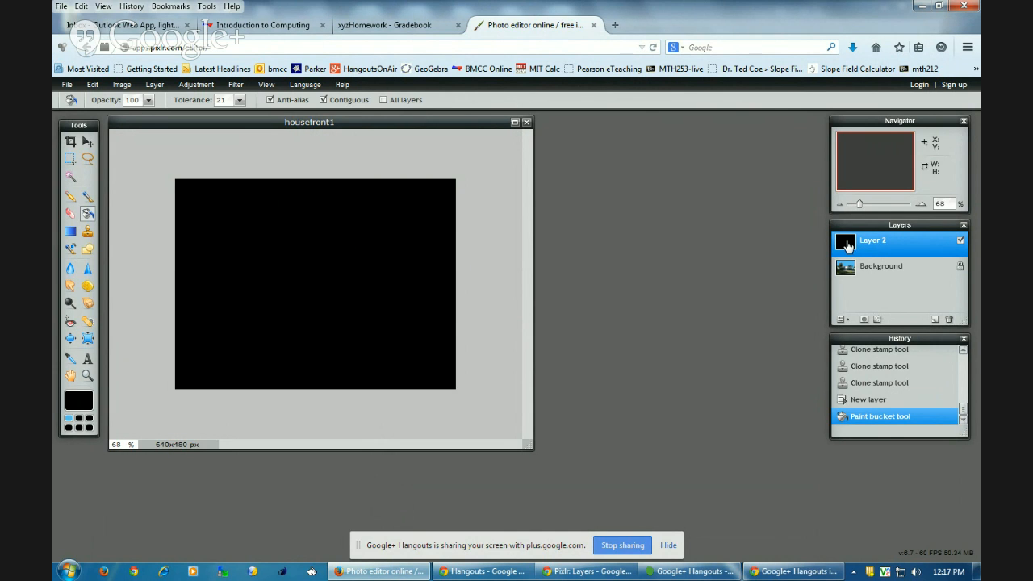
Step: Toggle the black layer's visibility to compare the image with and without it, leaving it hidden
click(959, 242)
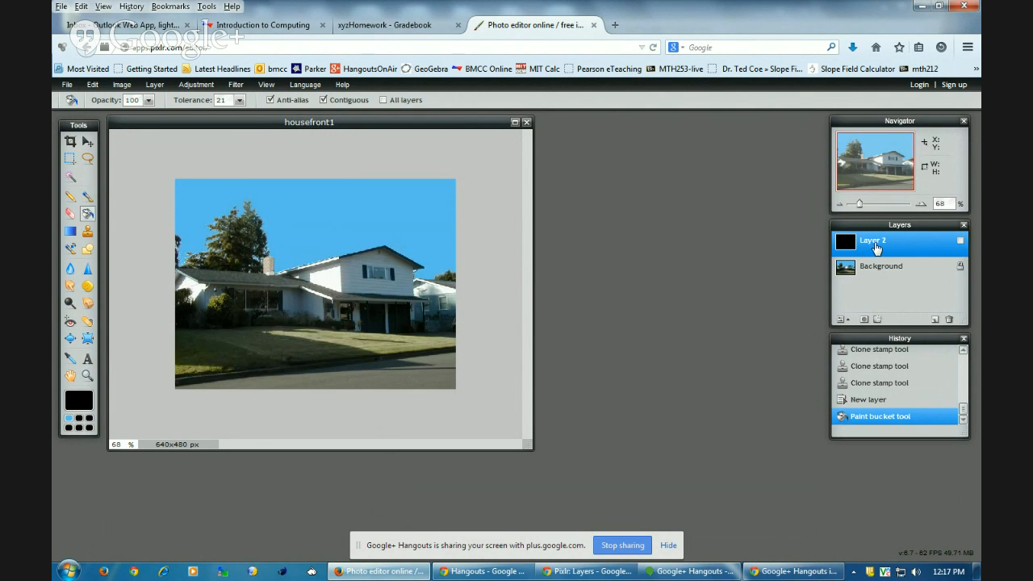
click(959, 242)
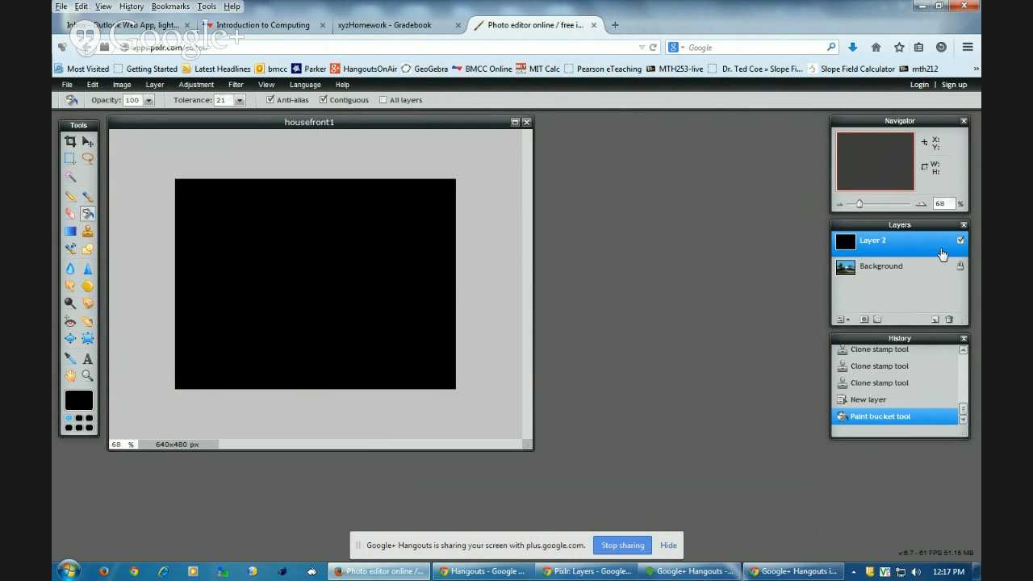
click(960, 241)
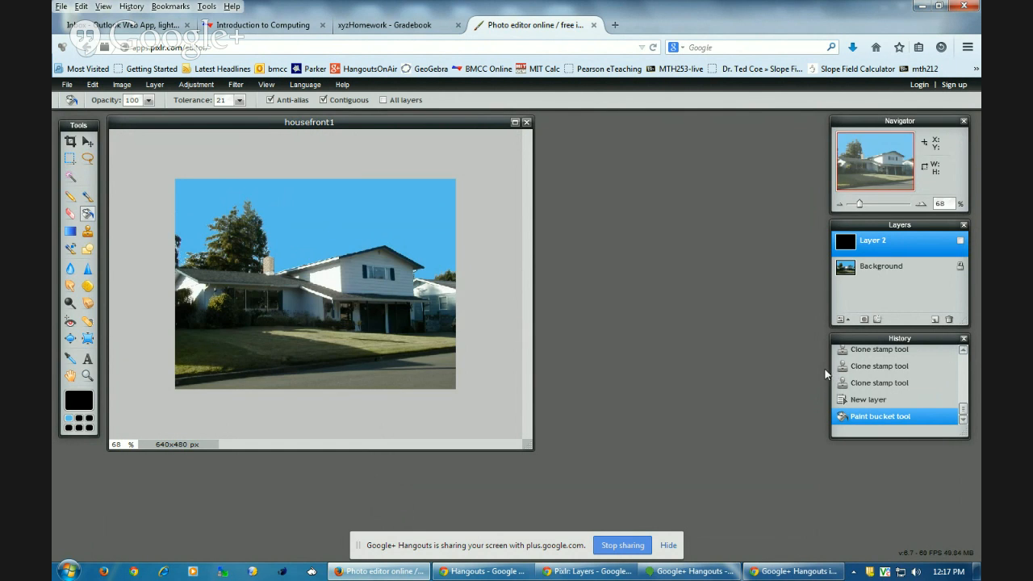
Step: Try to reorder the locked Background layer, and unlock it so it can be moved
click(961, 270)
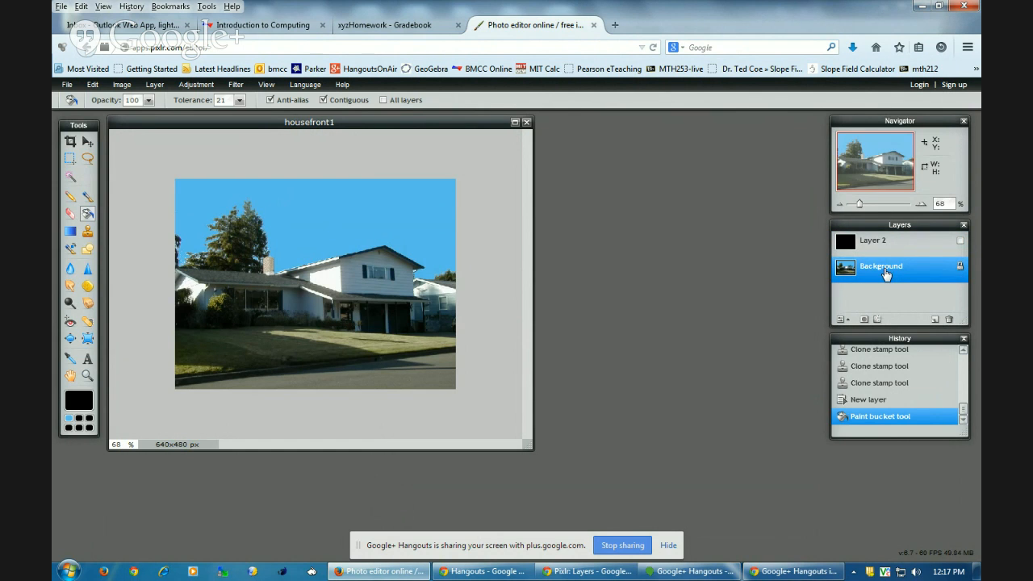
mouse_move(885, 272)
mouse_down()
mouse_move(883, 239)
mouse_move(881, 288)
mouse_up()
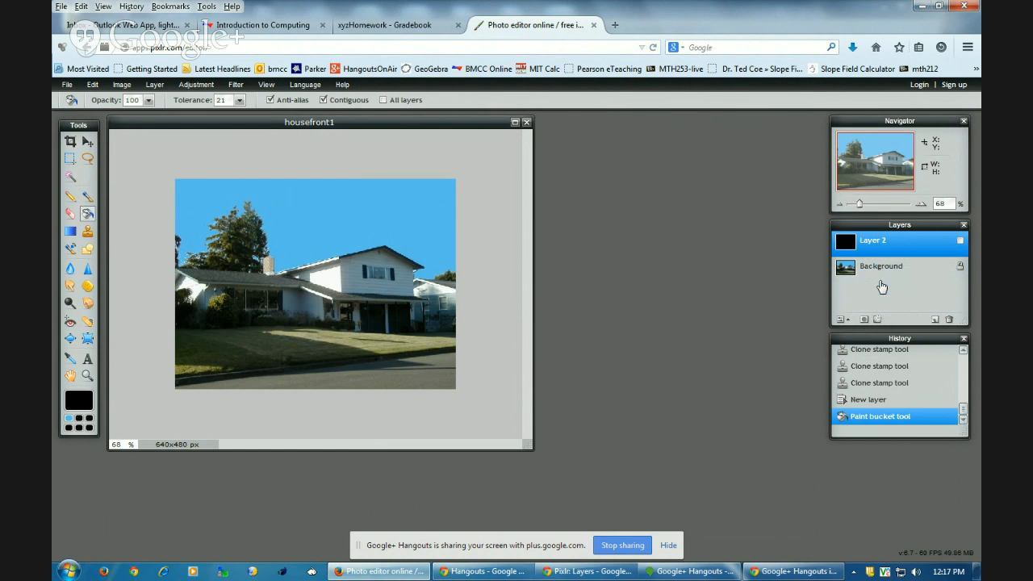
click(961, 270)
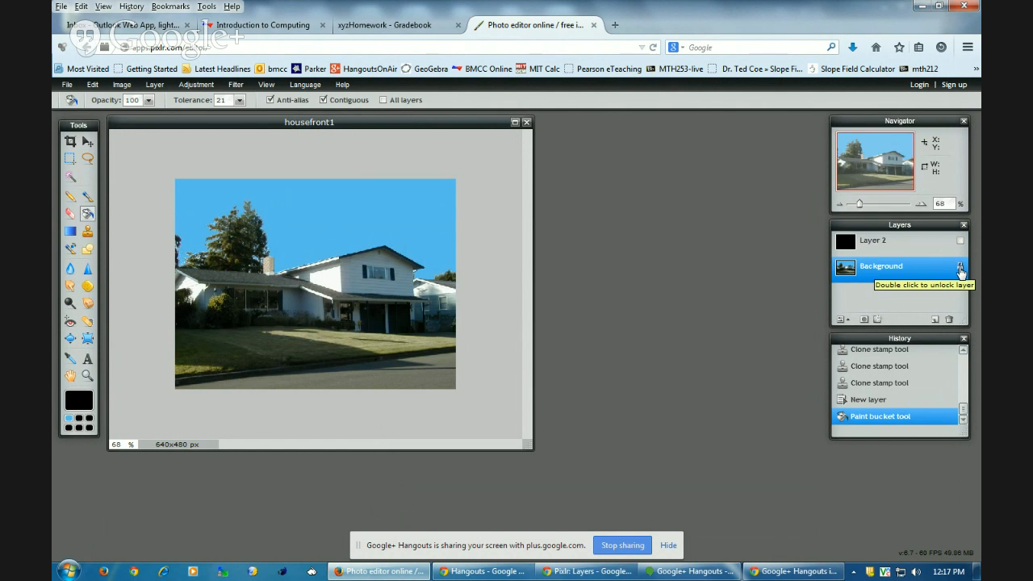
double_click(961, 272)
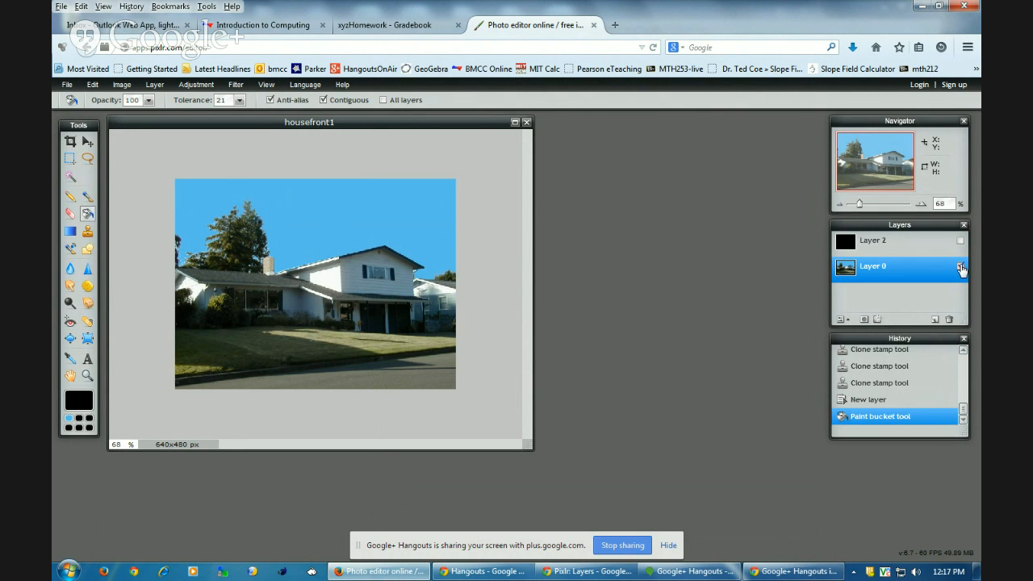
Step: Check the visibility of both layers and move the house photo layer above the black Layer 2
click(961, 267)
click(962, 267)
click(960, 241)
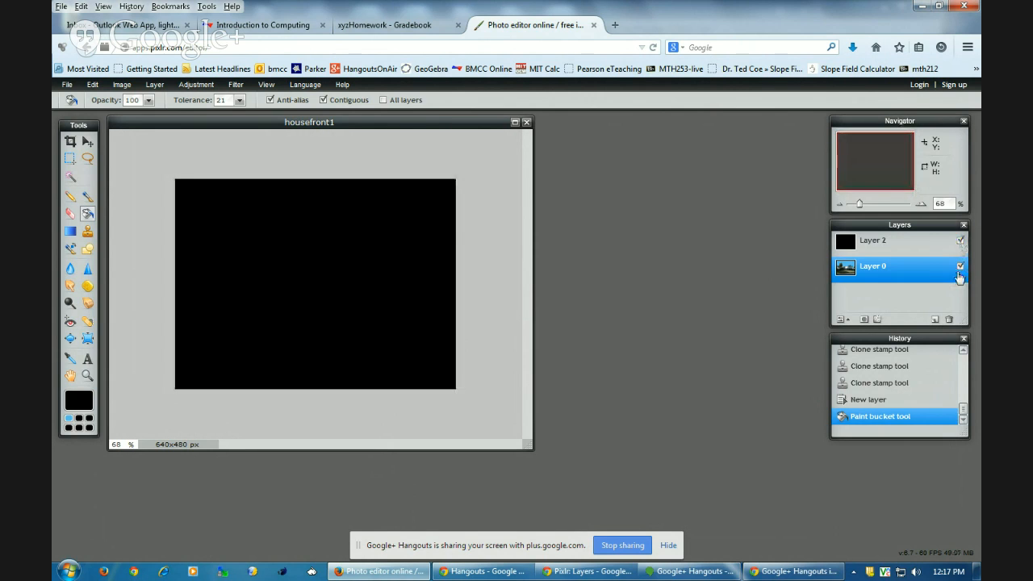
click(961, 241)
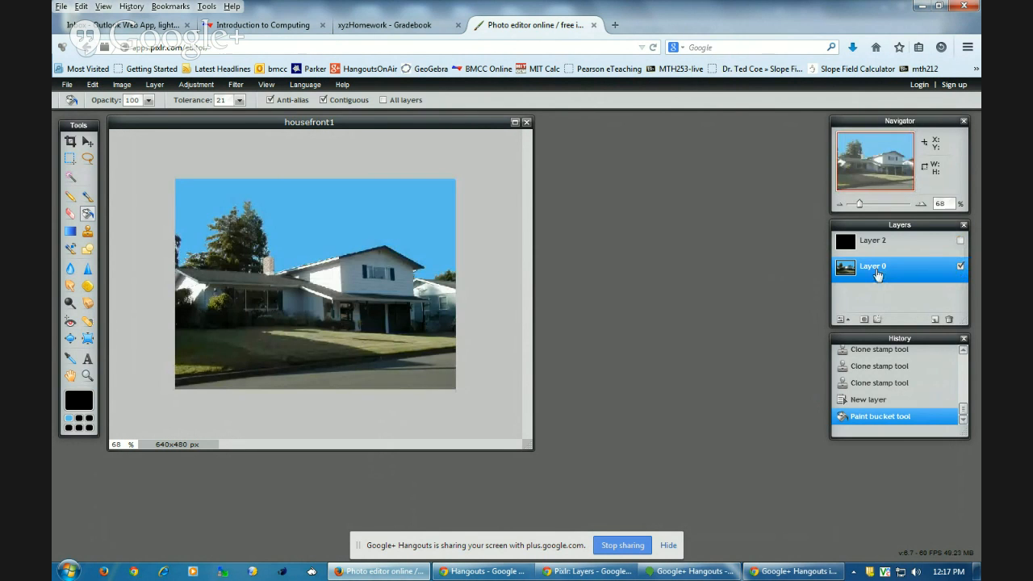
drag(877, 276, 875, 250)
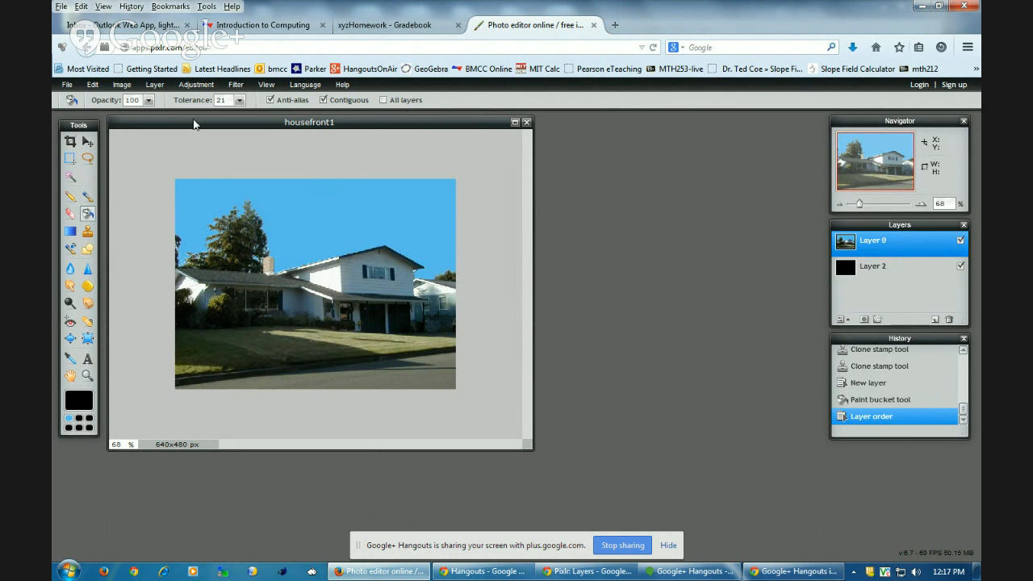
Step: Widen the canvas to 1000 pixels, keeping the image anchored at its upper-left corner
click(121, 86)
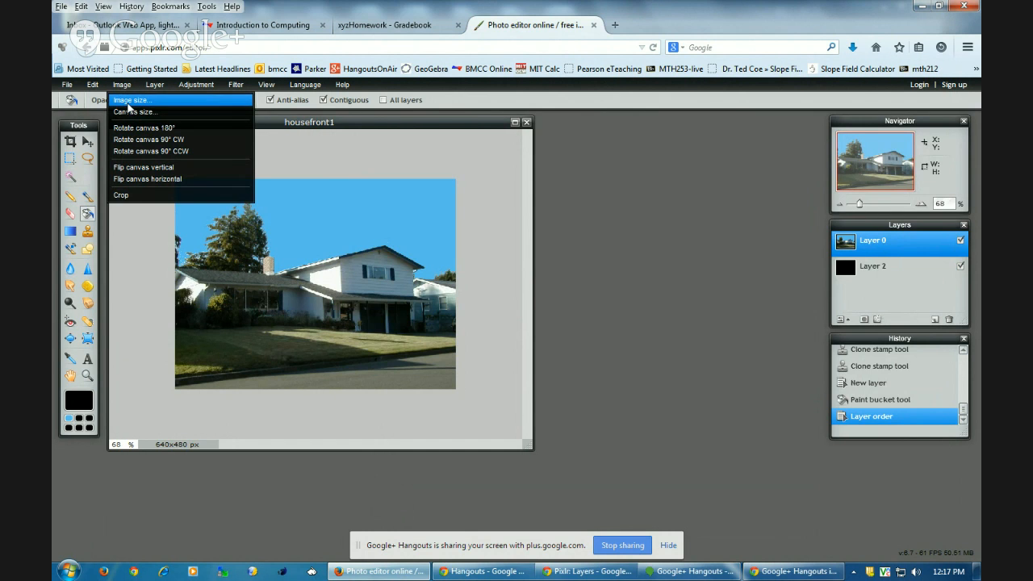
click(129, 115)
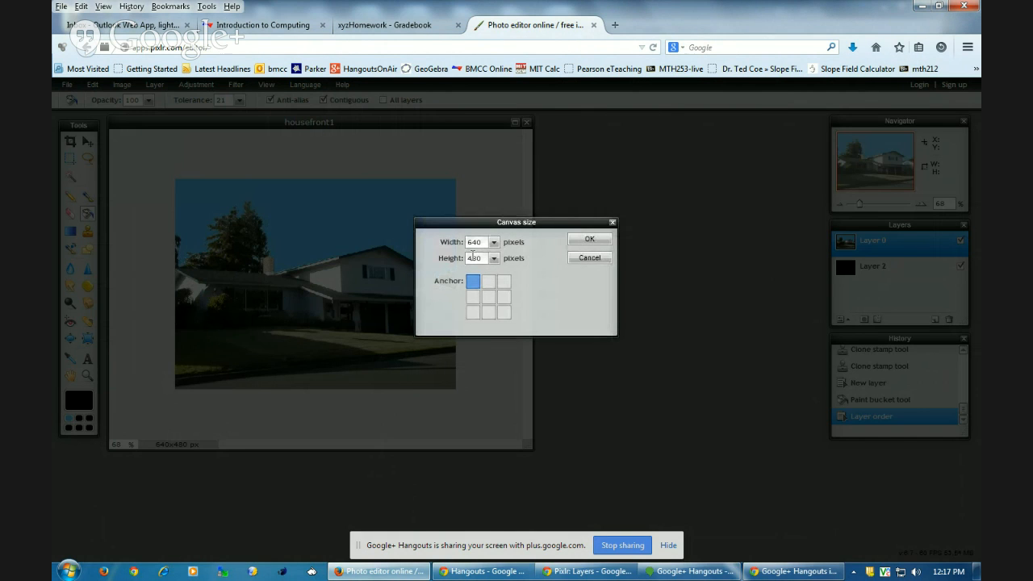
drag(484, 245, 438, 244)
text(1000)
click(589, 241)
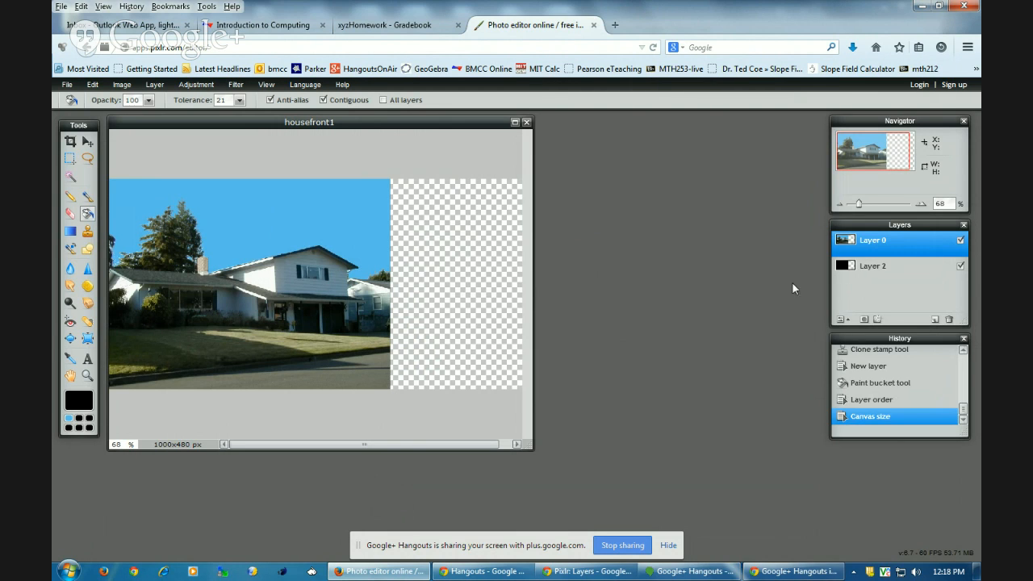
Step: Fill the transparent extension of Layer 2 with black, and check it by hiding and reshowing the photo layer
click(874, 273)
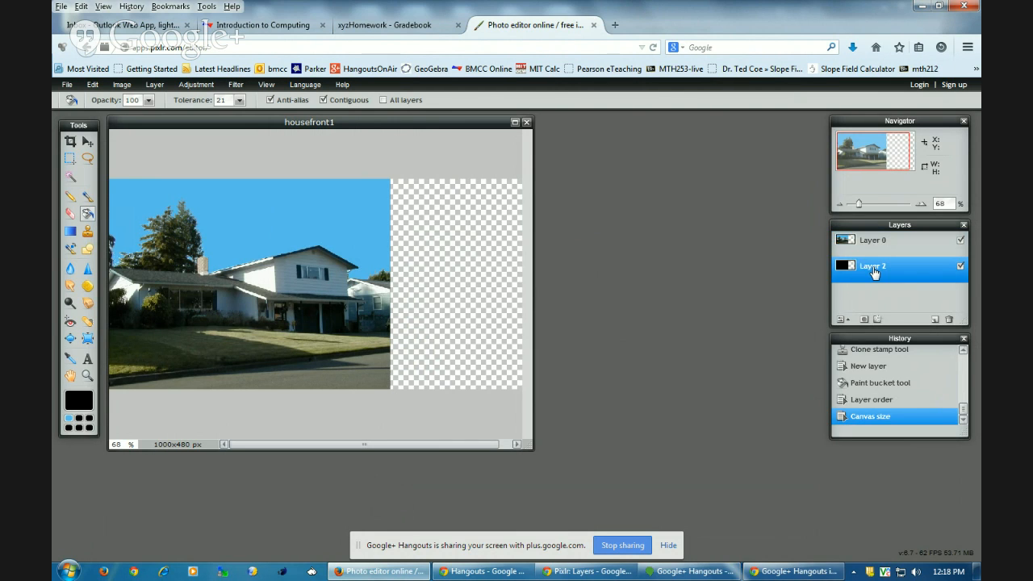
click(453, 272)
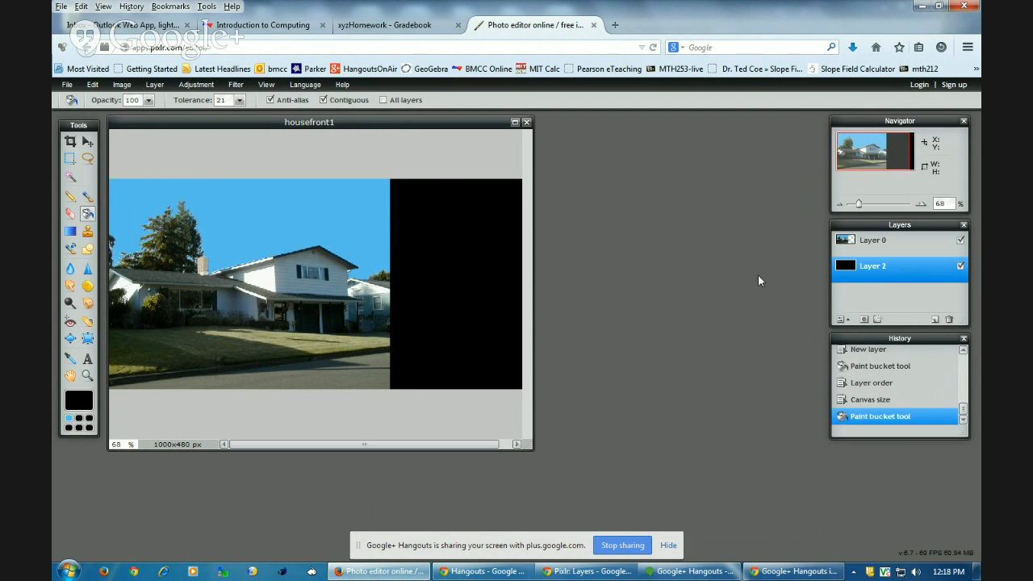
click(959, 240)
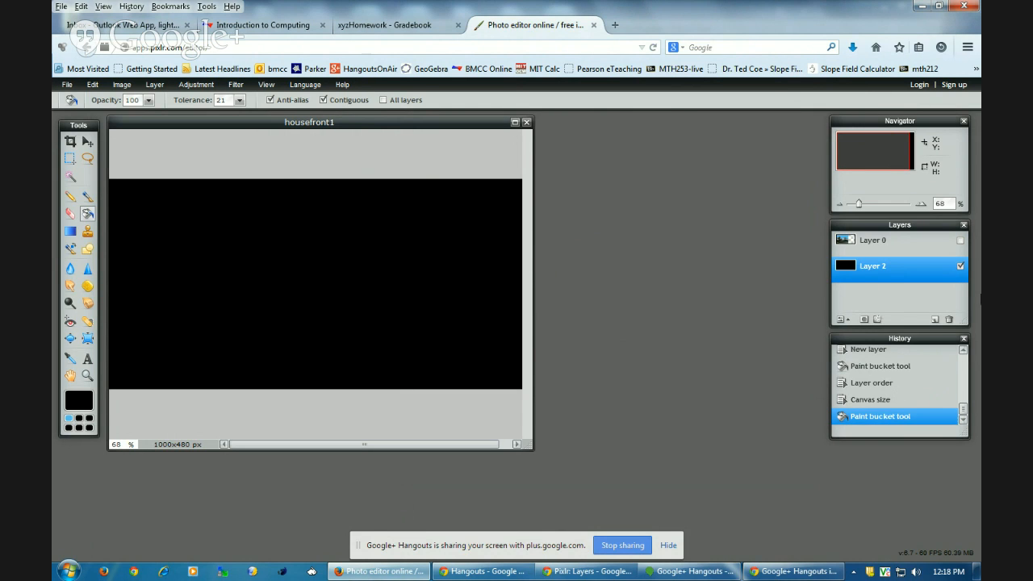
click(961, 240)
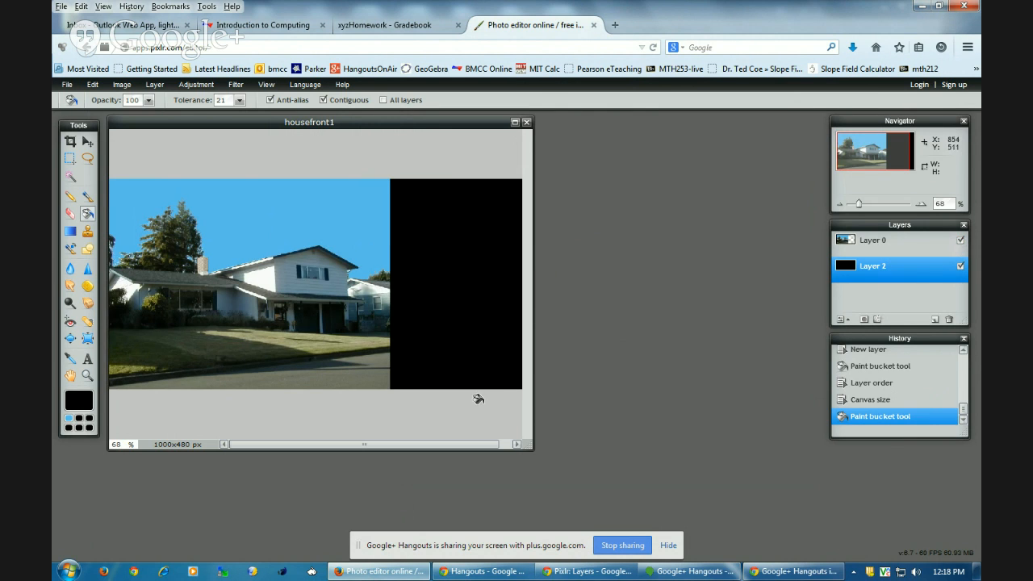
Step: Rename the house photo layer as house
double_click(868, 239)
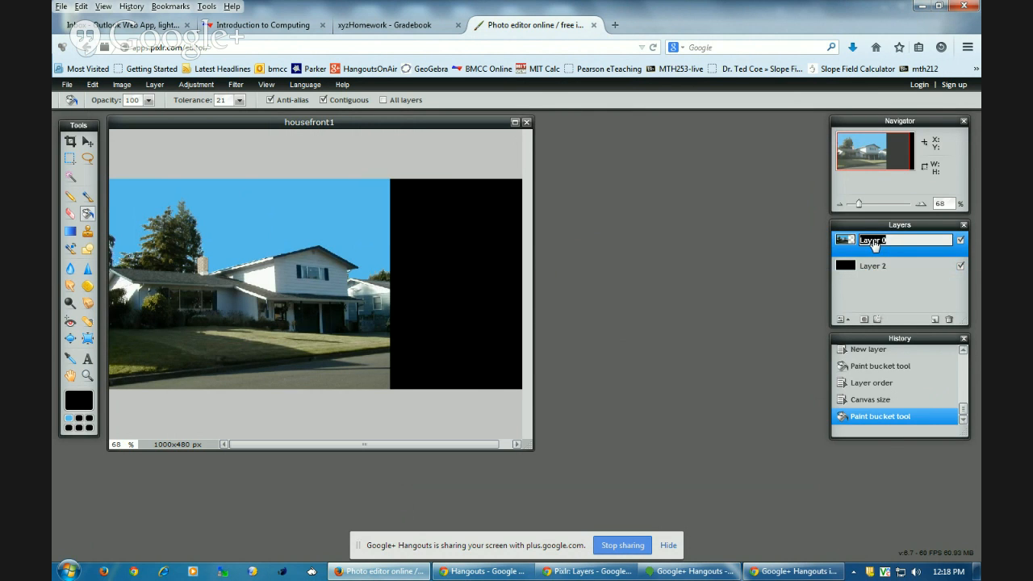
text(house)
click(876, 269)
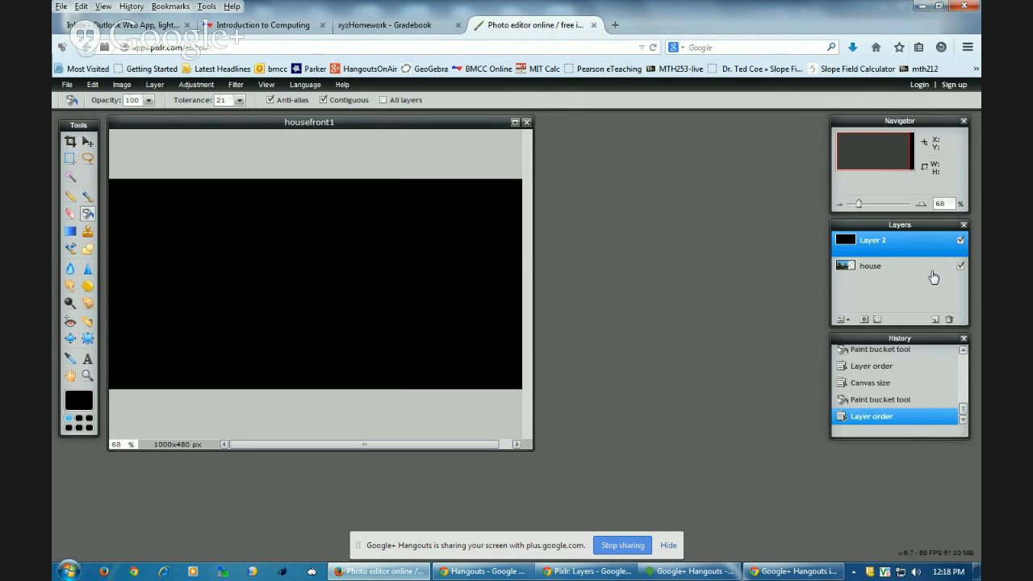
Step: Rename the black layer as background and move it below the house layer
double_click(871, 267)
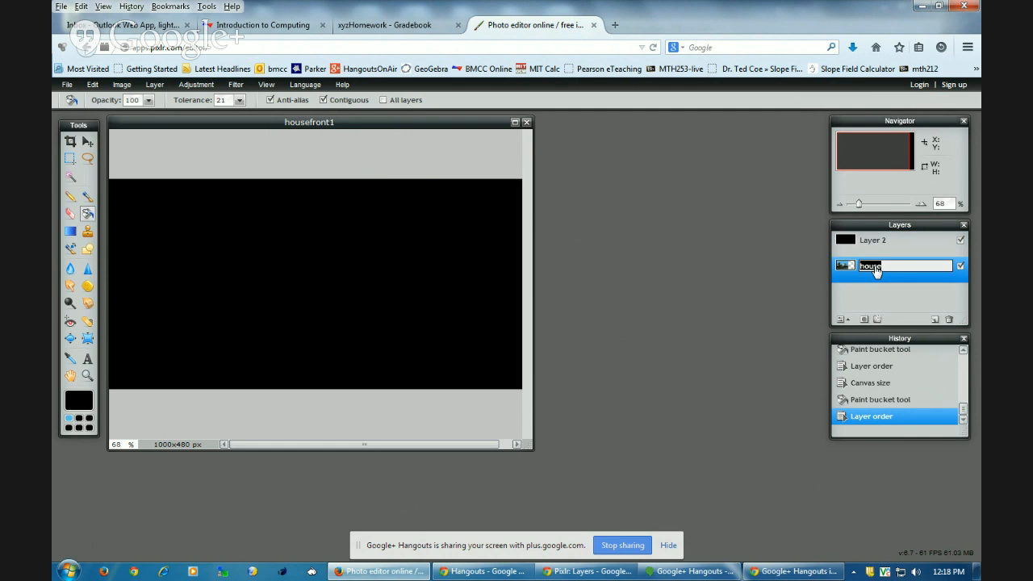
double_click(877, 244)
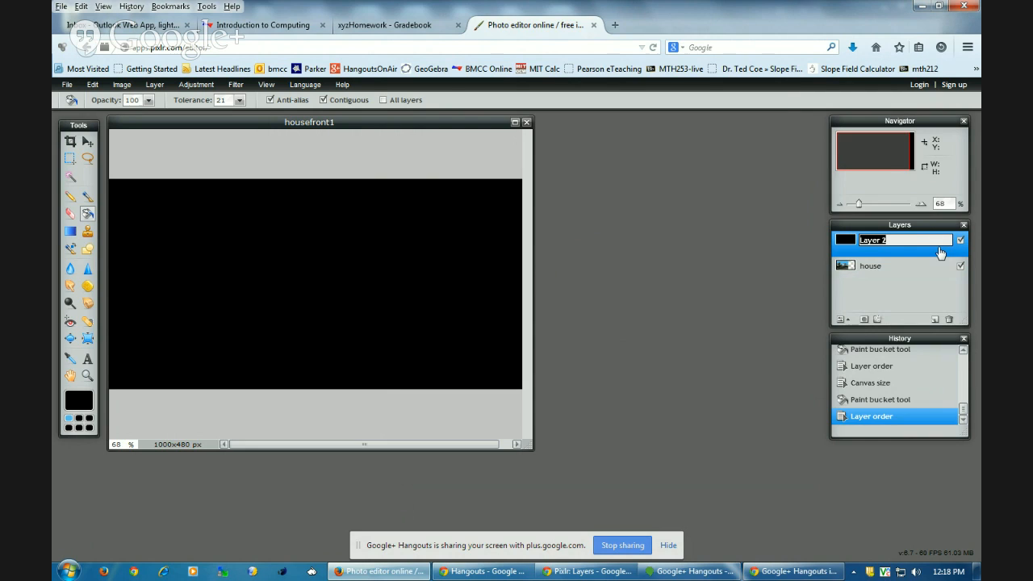
text(background)
click(866, 252)
drag(876, 244, 880, 291)
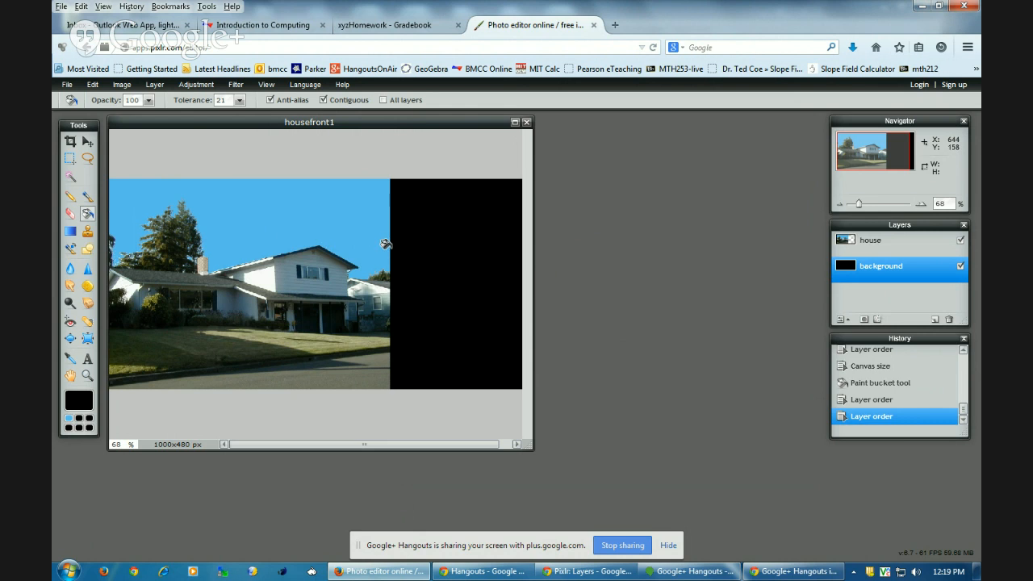
Step: Open Fsbo_tablet1.gif as a new layer and move it above the house layer
click(160, 85)
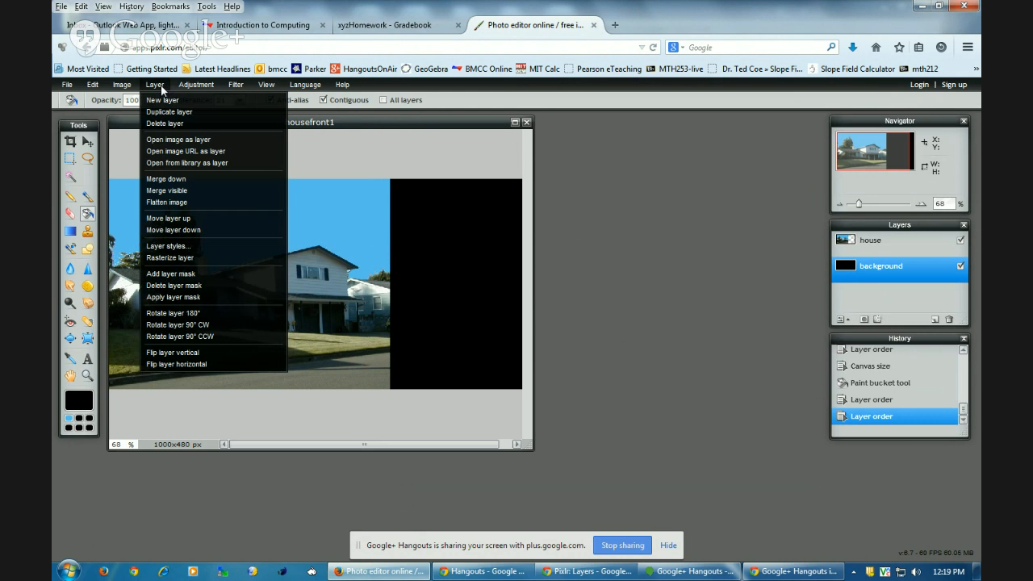
click(167, 141)
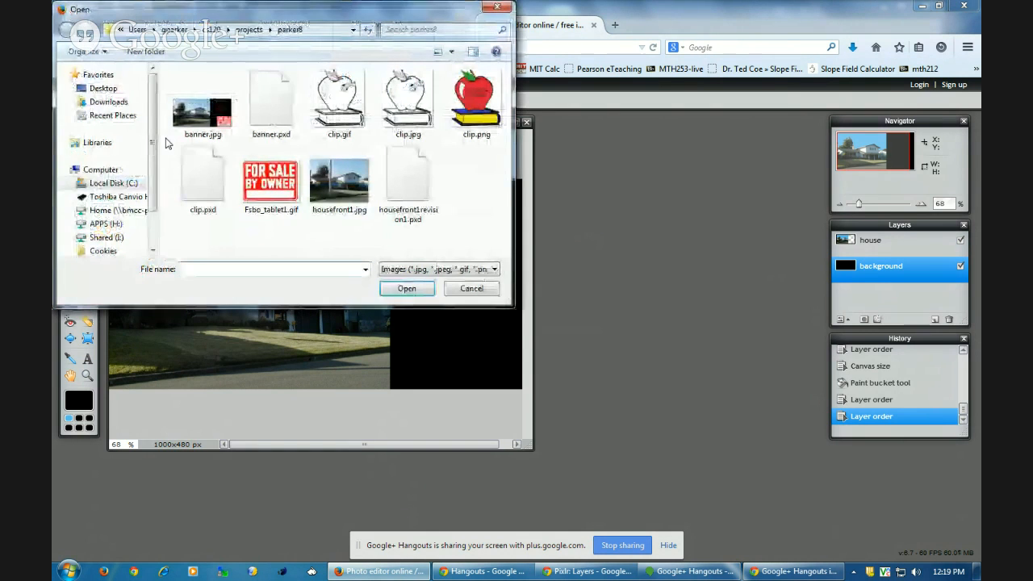
click(266, 185)
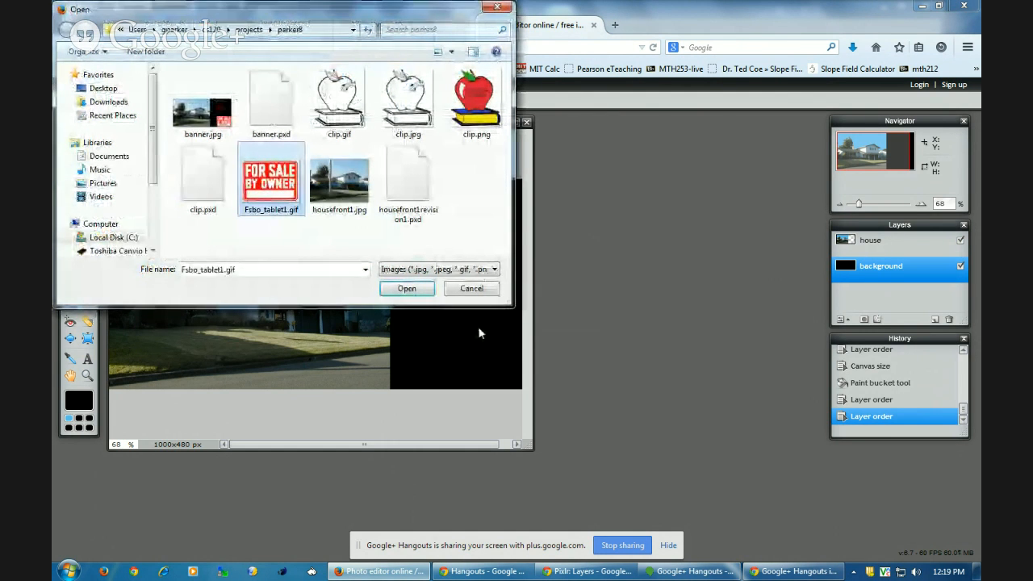
click(406, 286)
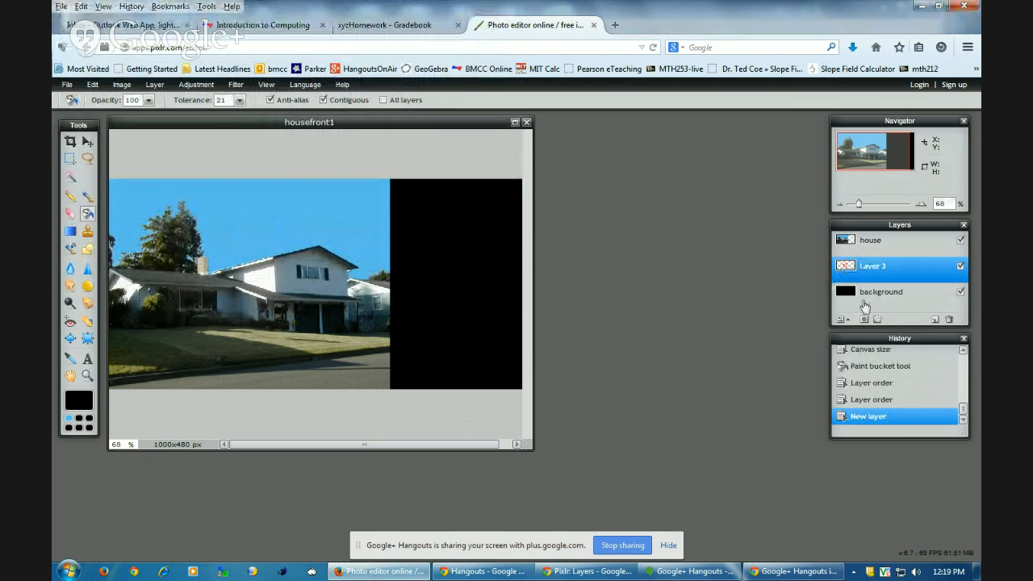
drag(872, 275, 877, 240)
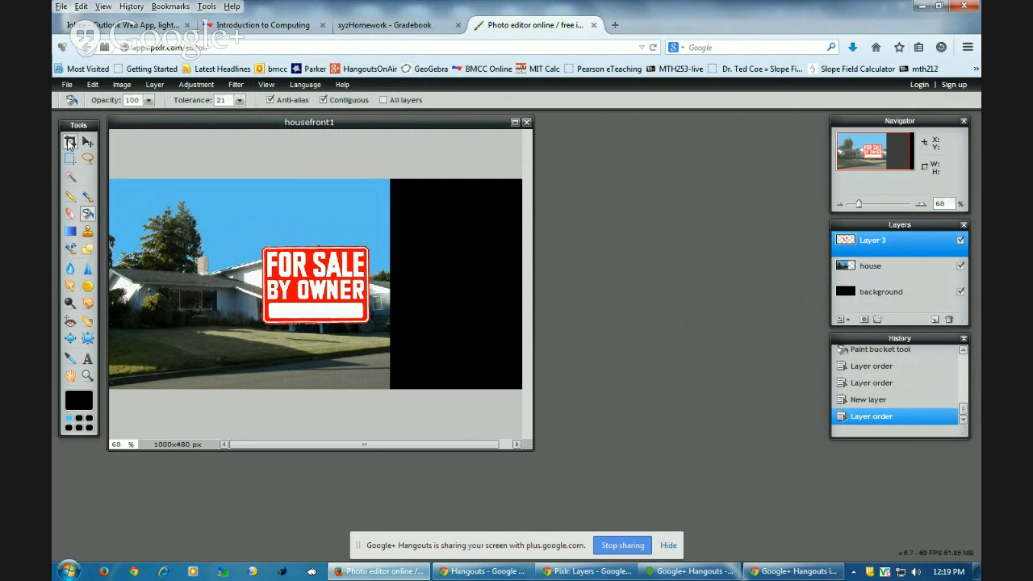
Step: Move the For Sale By Owner sign into the lower-right corner of the black area with the Move tool
click(71, 142)
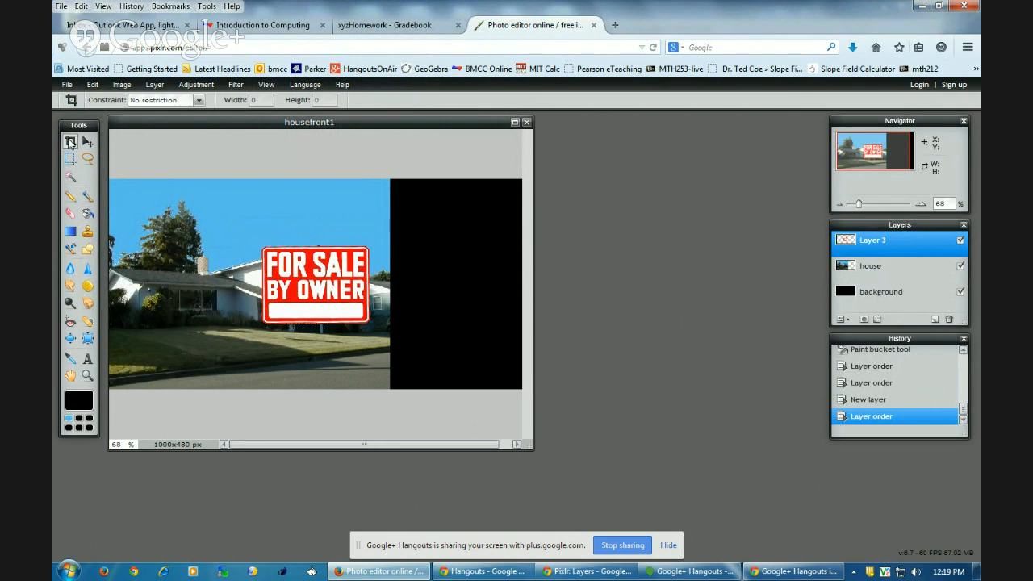
click(87, 142)
drag(309, 264, 466, 331)
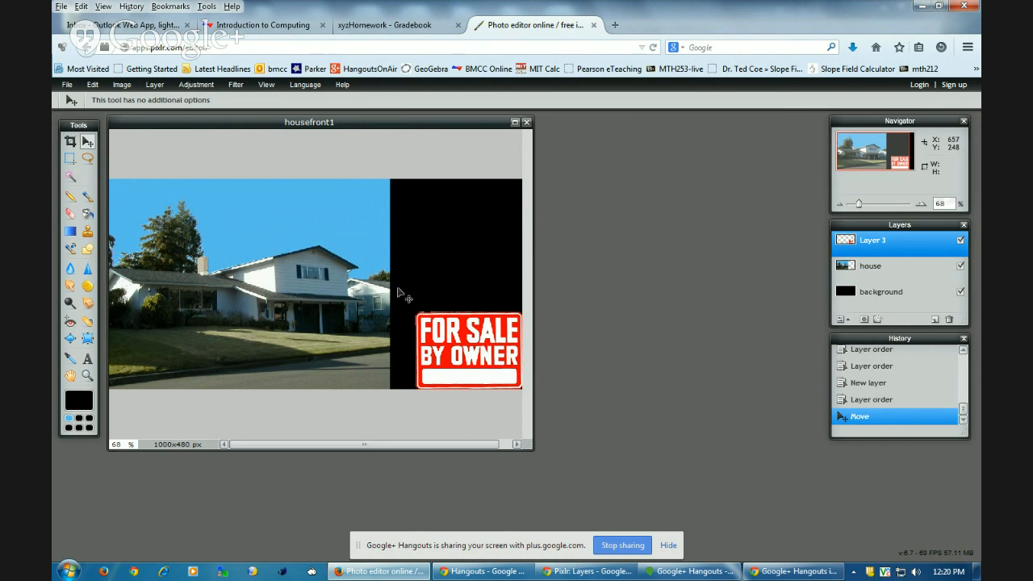
click(154, 84)
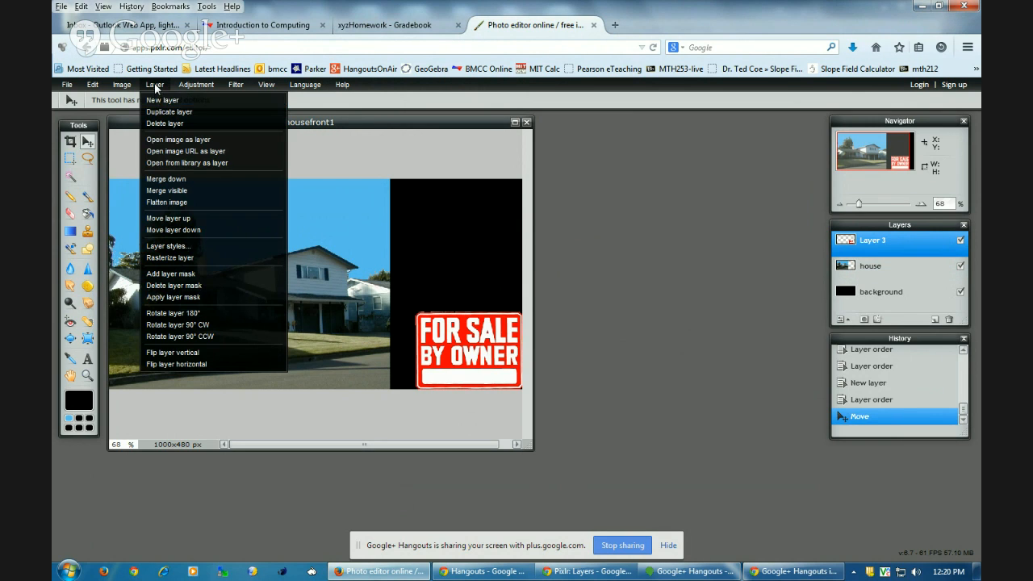
click(154, 84)
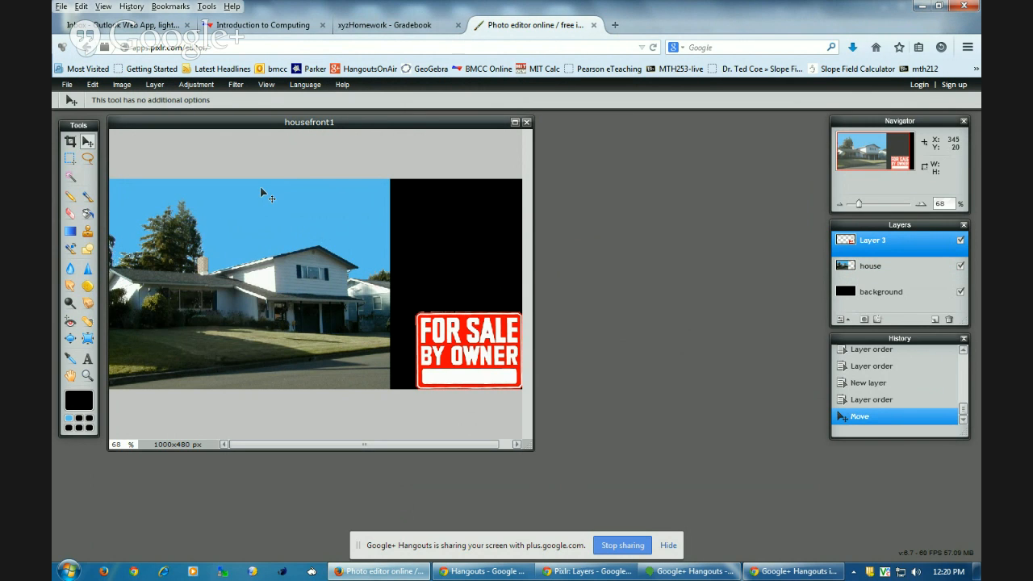
Step: Add a text layer over the sky reading "Great Price" with "$180,000" on a second line
click(87, 359)
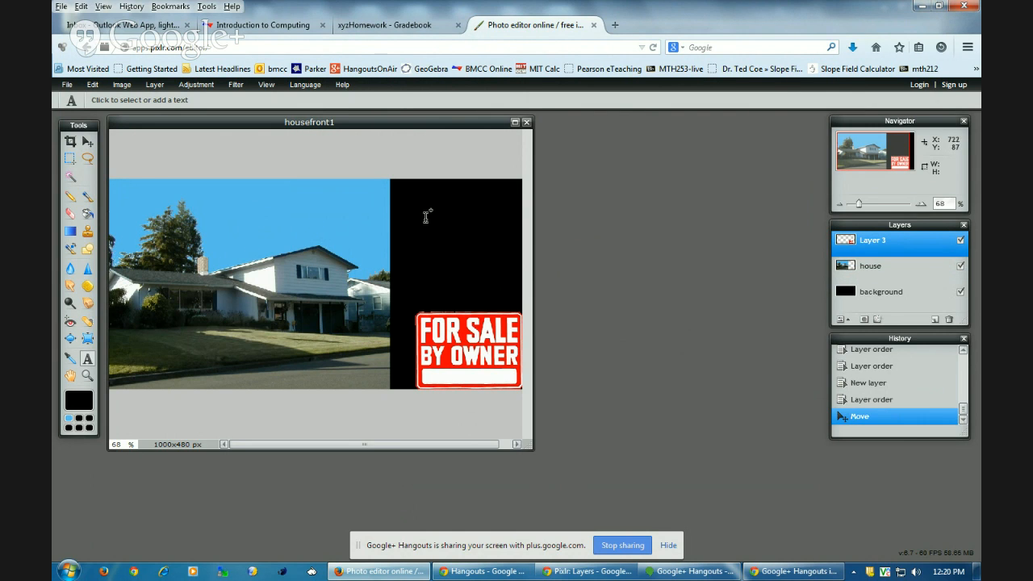
click(240, 202)
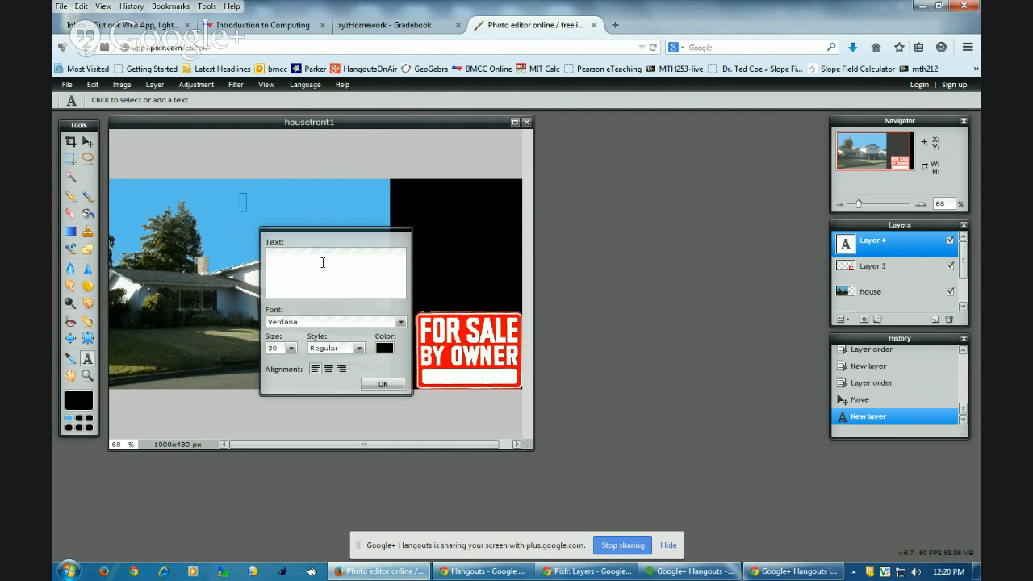
text(Great Price )
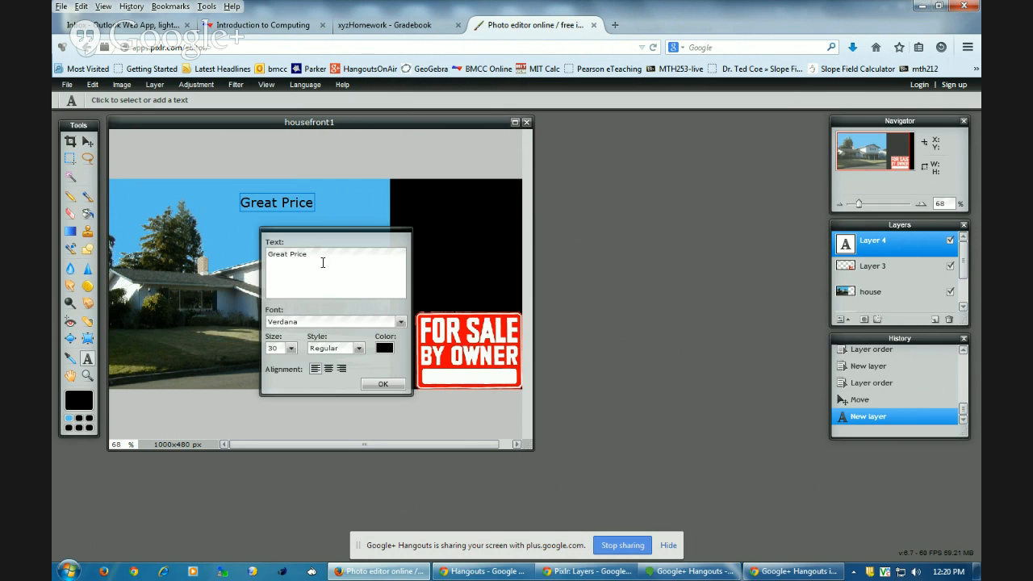
text($180000)
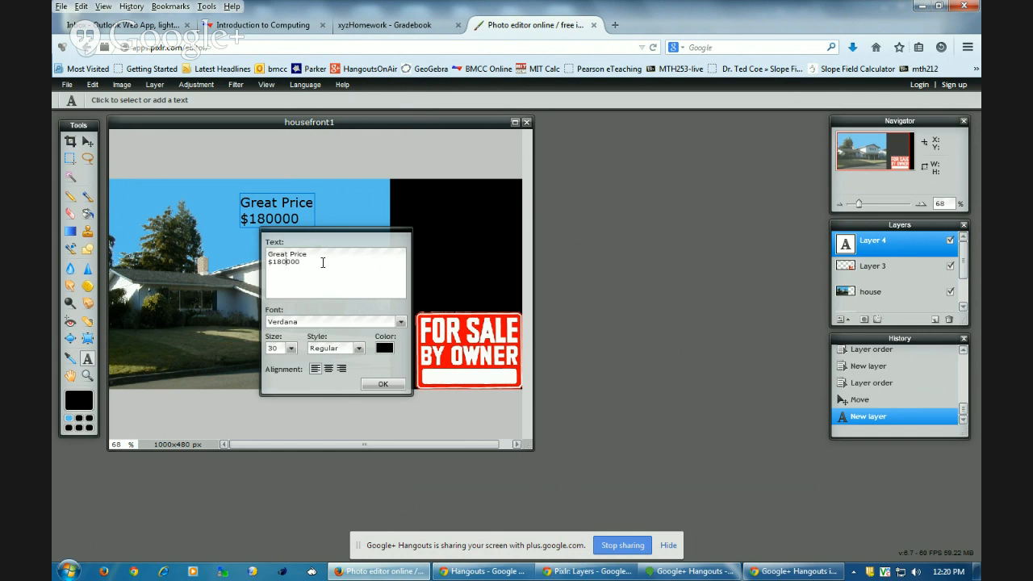
text(,)
Step: Set the price text's color to bright red (f0120e)
drag(326, 238, 556, 322)
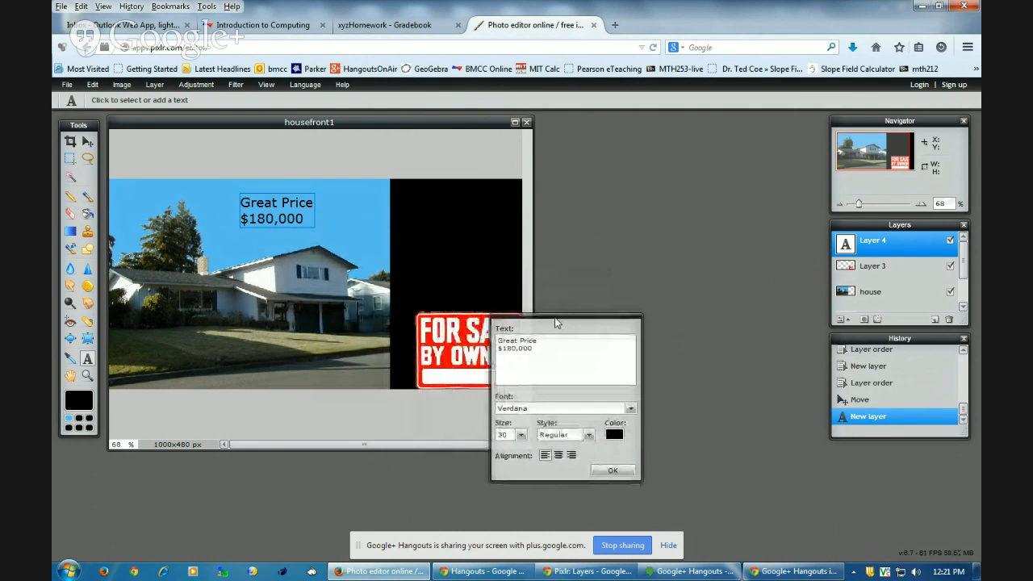
click(614, 434)
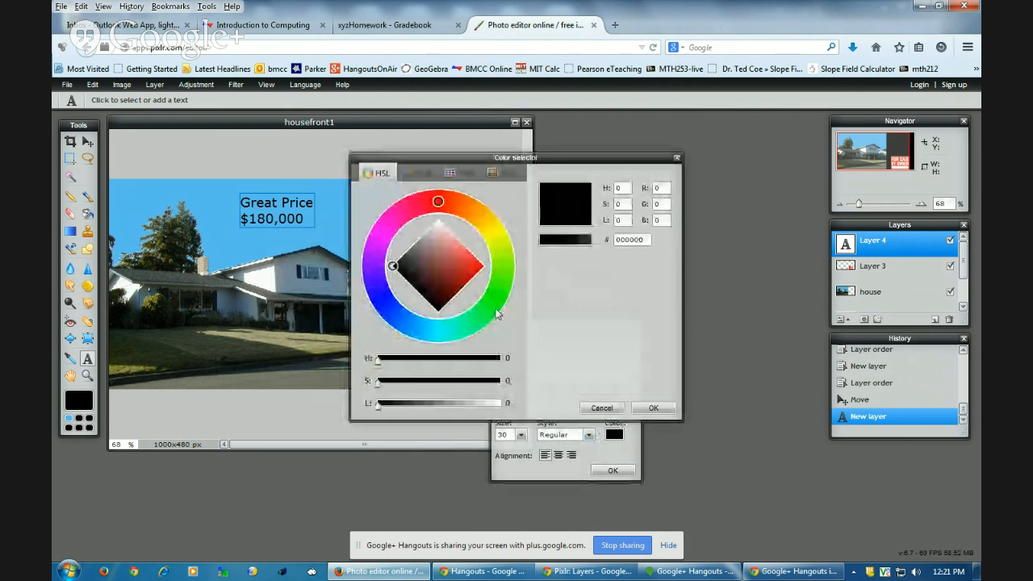
click(439, 203)
click(479, 267)
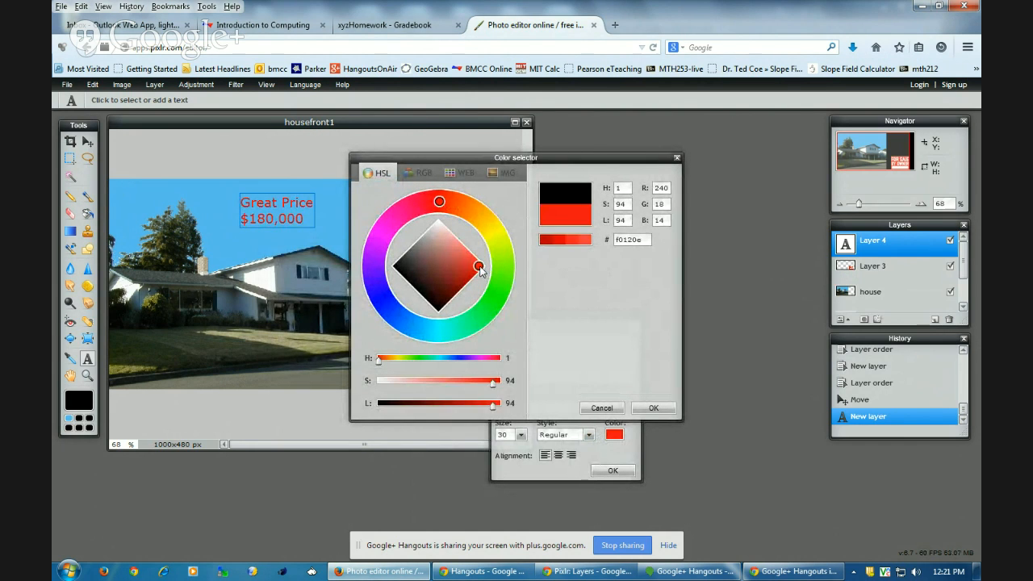
click(654, 410)
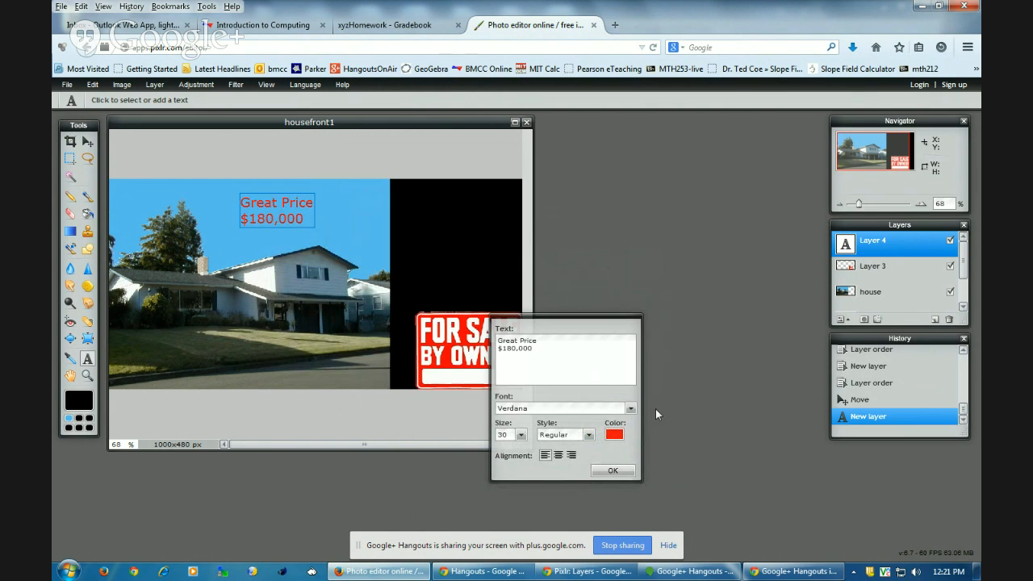
Step: Format the price text at size 36 in Bold/Italic style with centered alignment
click(521, 435)
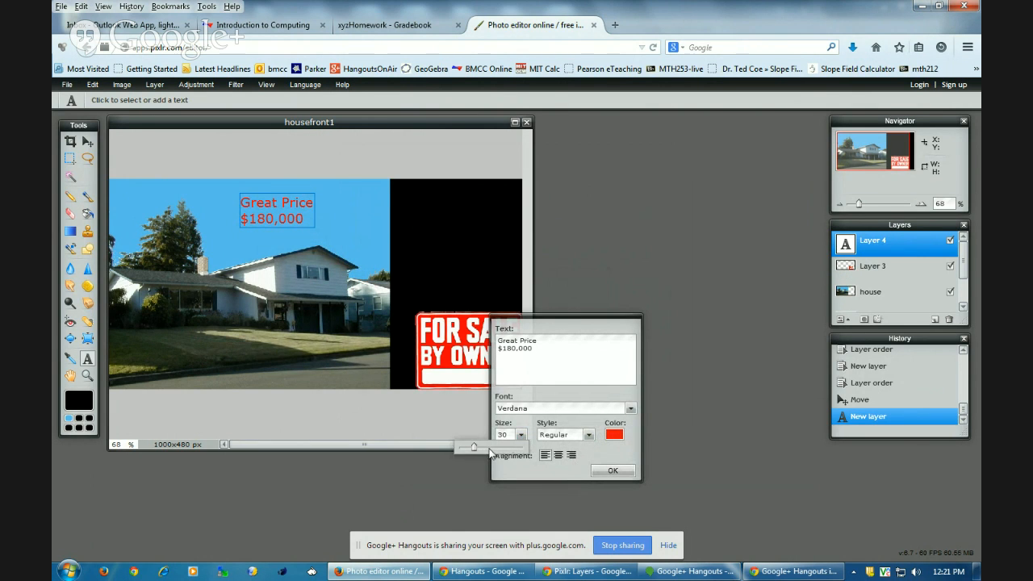
click(491, 435)
text(36)
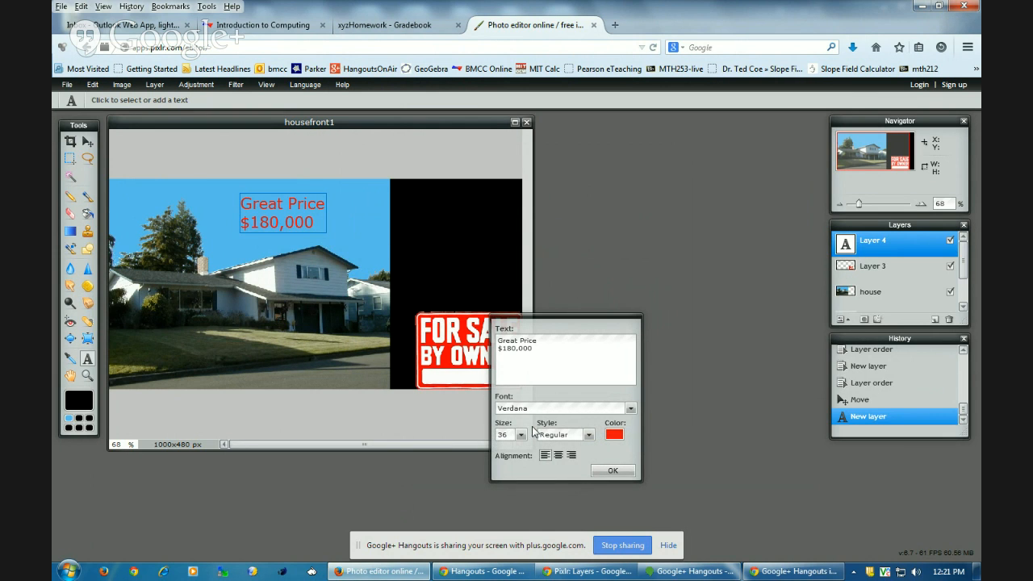
click(556, 438)
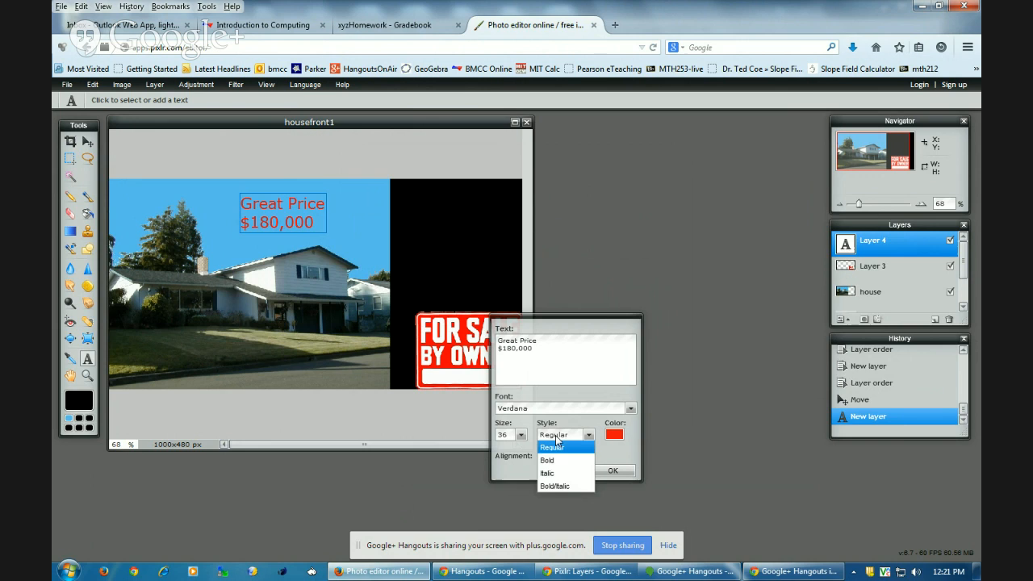
click(559, 484)
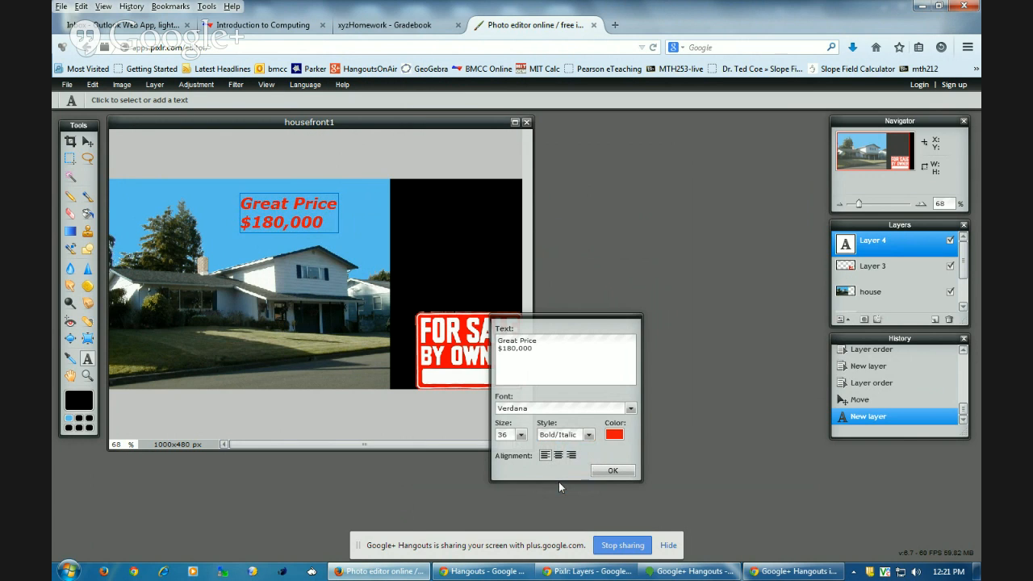
click(559, 456)
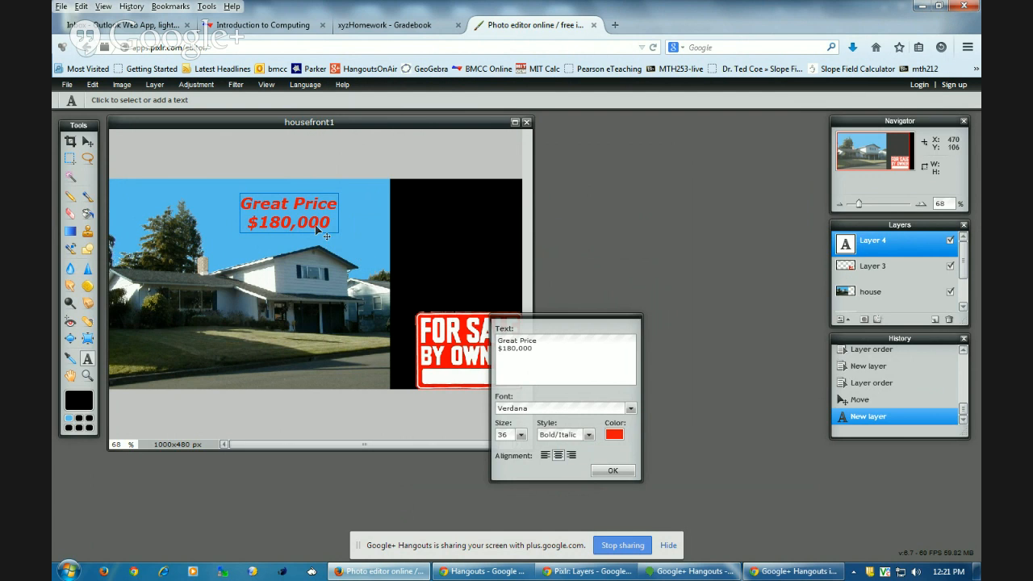
Step: Move the price text into the black area above the For Sale By Owner sign and apply it
drag(307, 206, 471, 252)
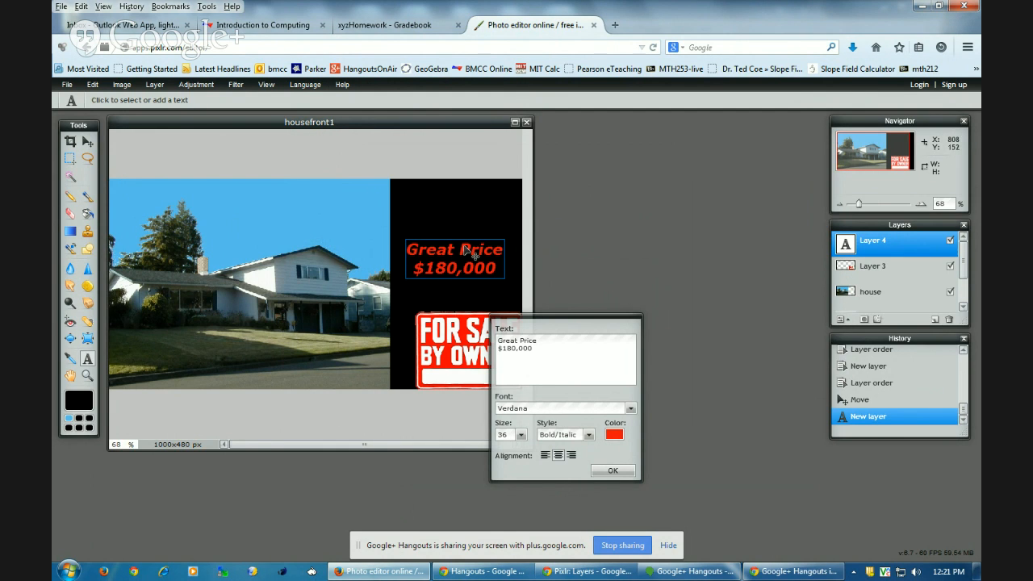
click(613, 471)
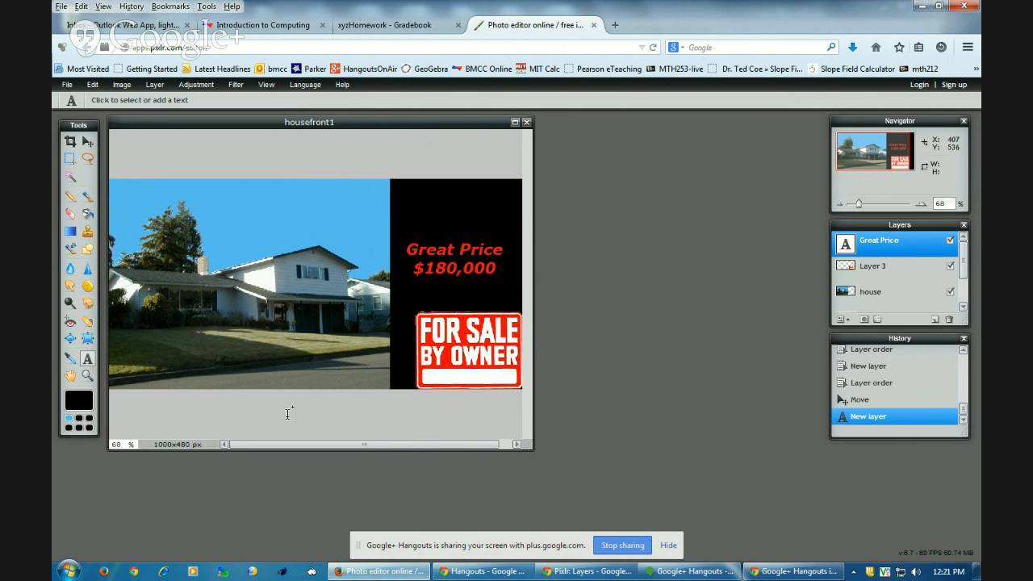
click(449, 254)
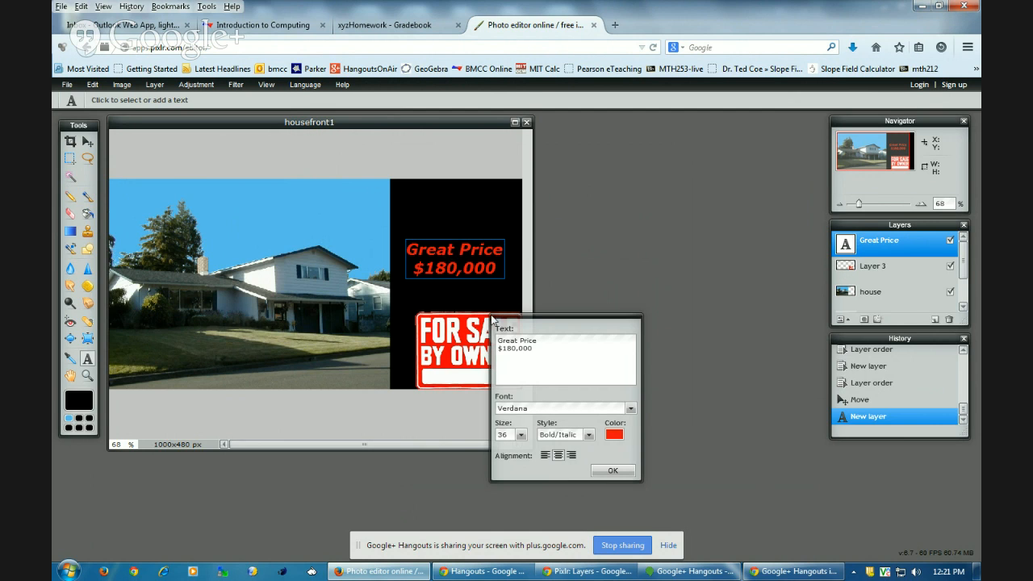
click(613, 470)
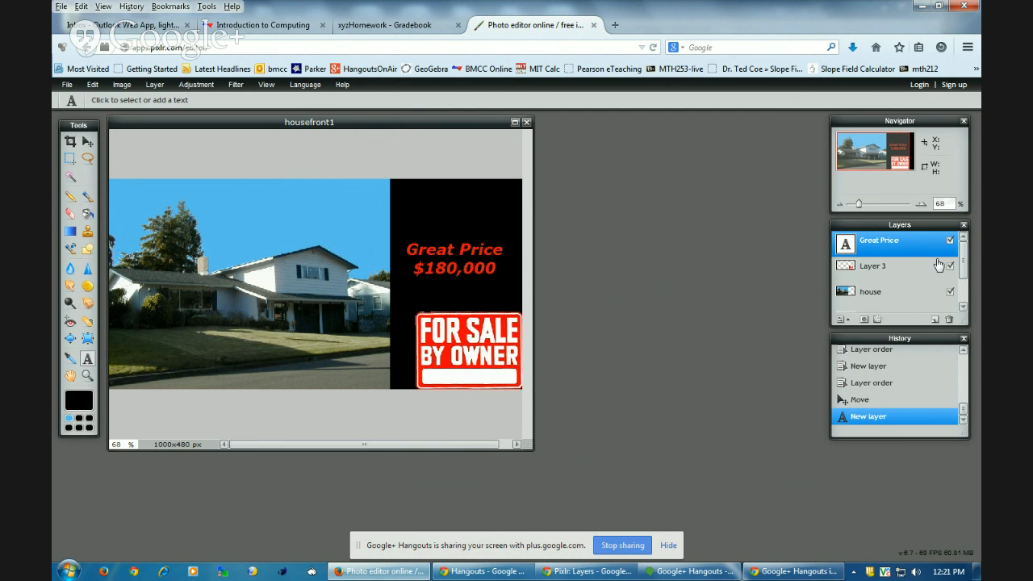
Step: Scribble over the middle of the For Sale By Owner sign on Layer 3 with the Brush tool in white (ffffff)
click(873, 272)
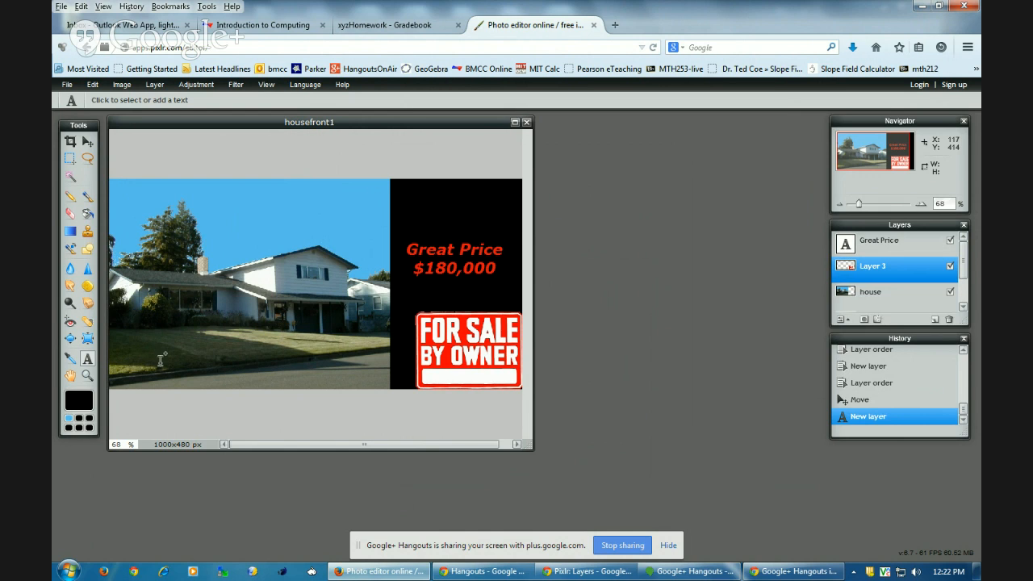
click(87, 196)
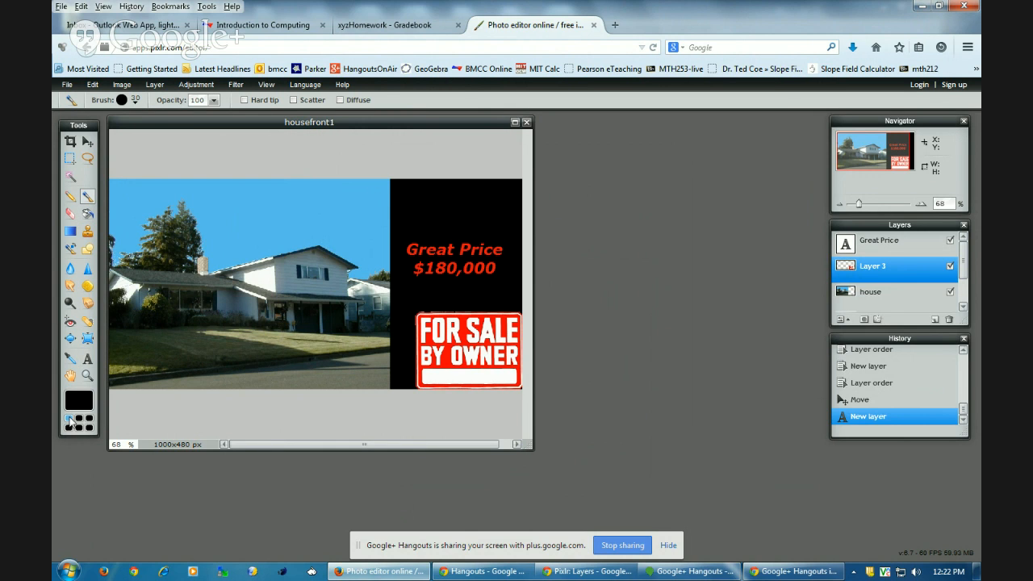
click(78, 405)
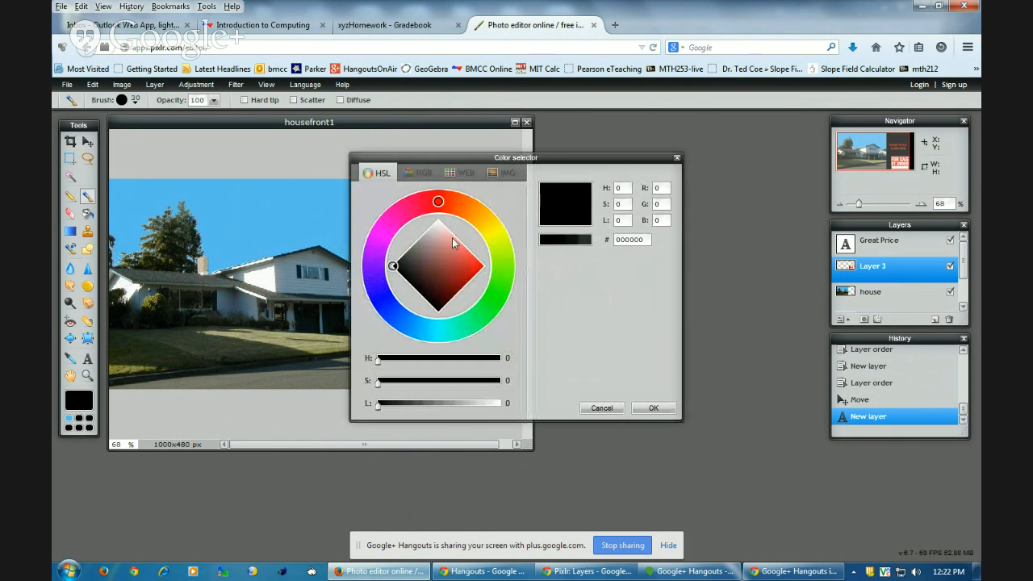
click(437, 222)
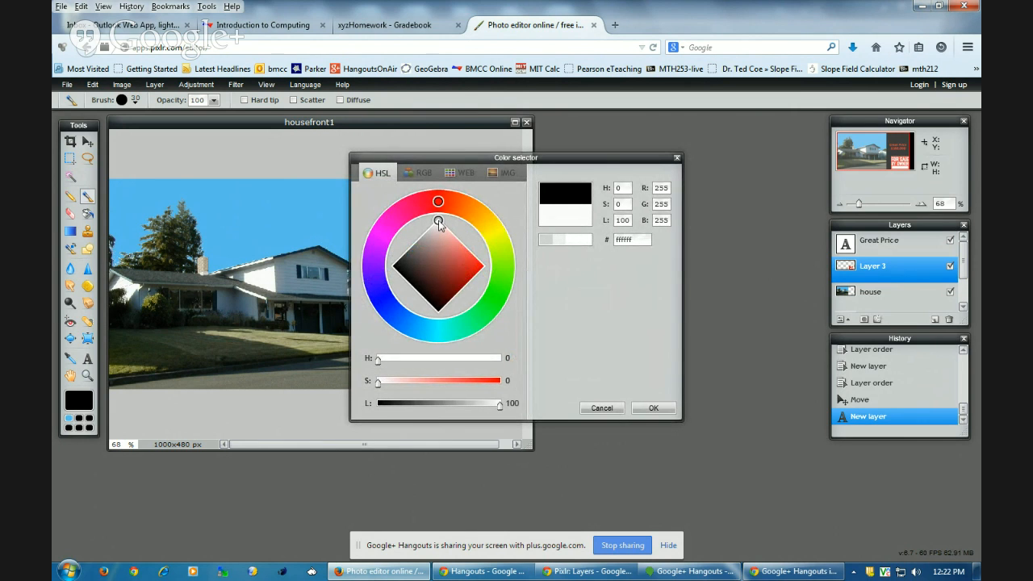
click(657, 409)
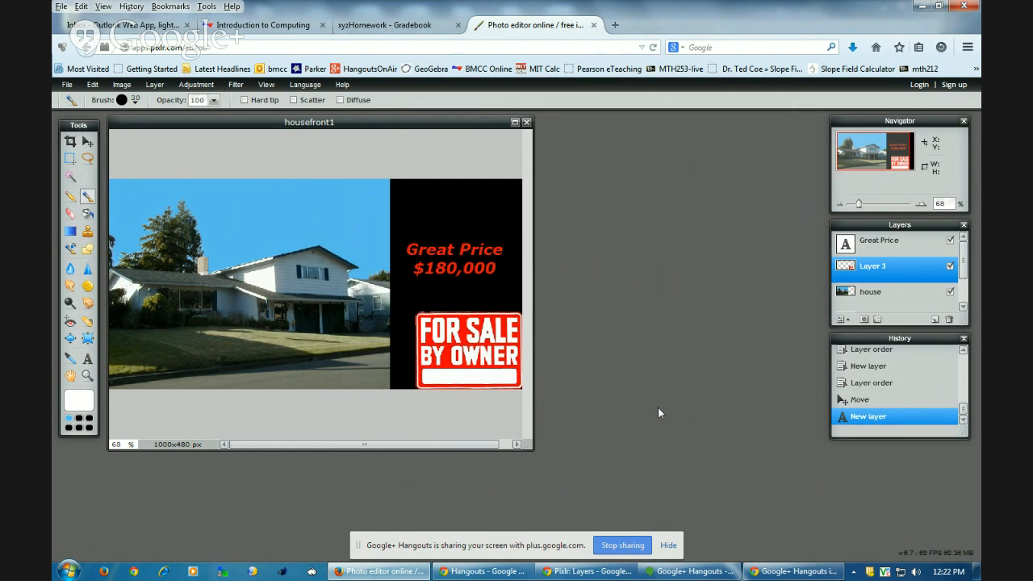
mouse_move(436, 326)
mouse_down()
mouse_move(457, 333)
mouse_move(437, 354)
mouse_move(475, 359)
mouse_move(467, 324)
mouse_move(441, 354)
mouse_up()
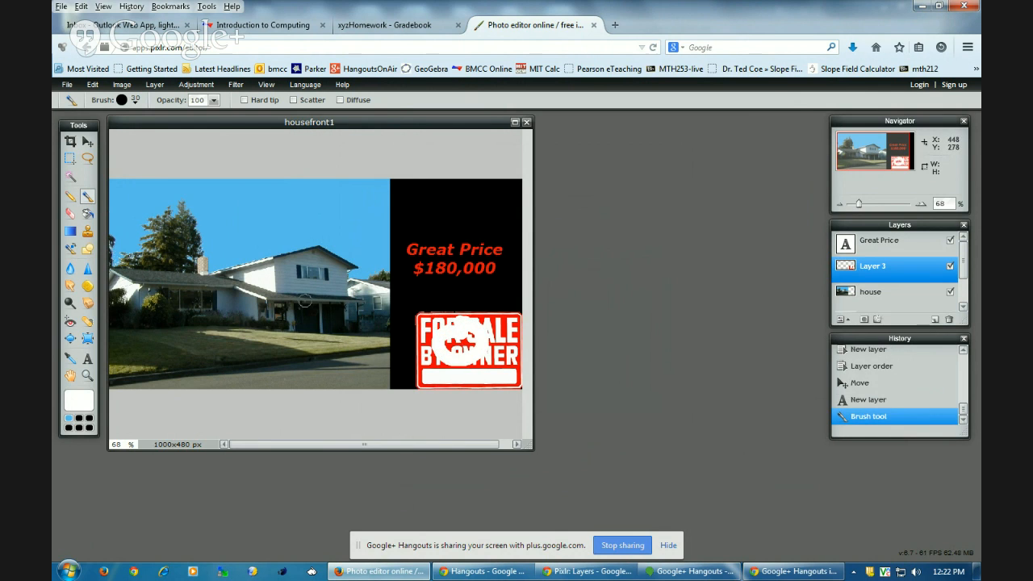
Step: Brush a large white swirl across the house on Layer 3, and check it by hiding and showing that layer
mouse_move(309, 300)
mouse_down()
mouse_move(283, 301)
mouse_move(252, 336)
mouse_move(302, 348)
mouse_move(329, 326)
mouse_move(331, 290)
mouse_move(265, 253)
mouse_move(213, 275)
mouse_up()
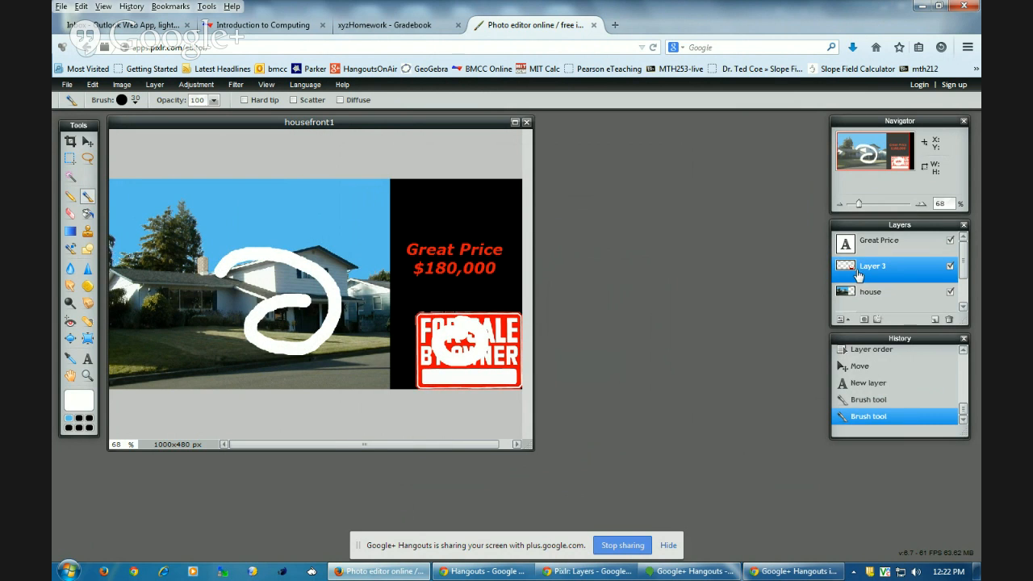
click(950, 267)
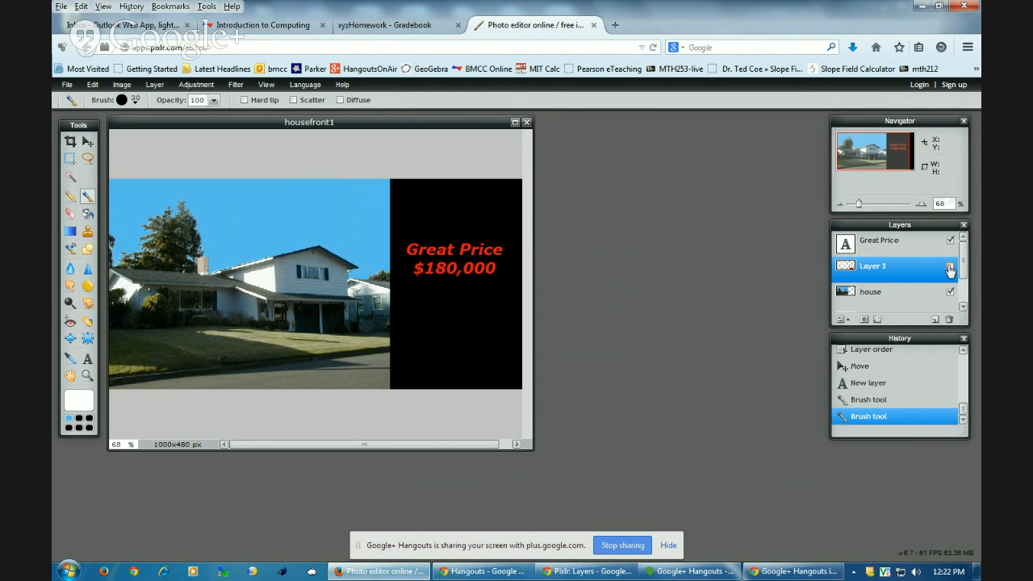
click(950, 269)
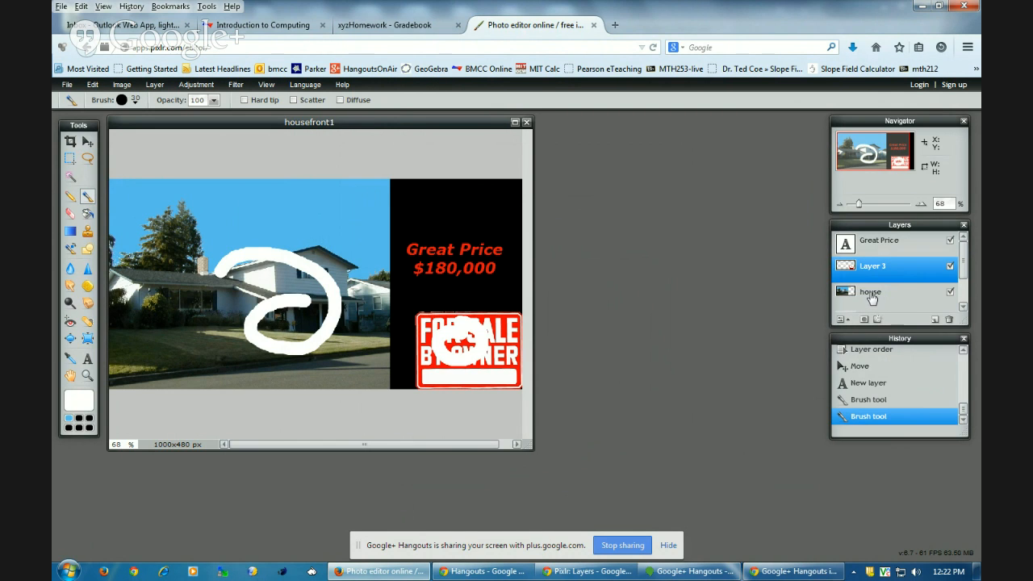
Step: Move the house layer above Layer 3, and check the stacking by hiding and showing the house layer
drag(871, 297, 870, 264)
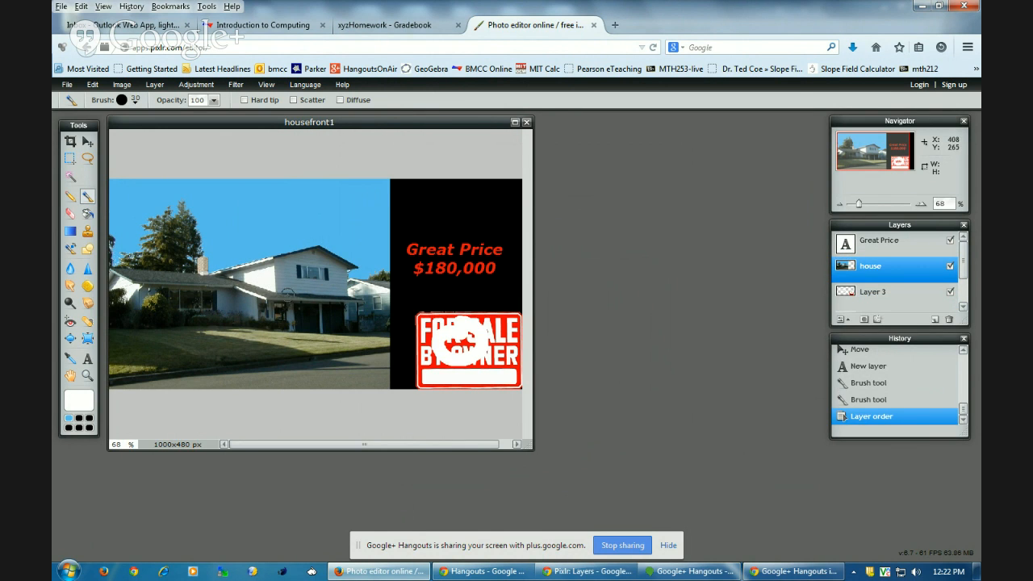
click(950, 267)
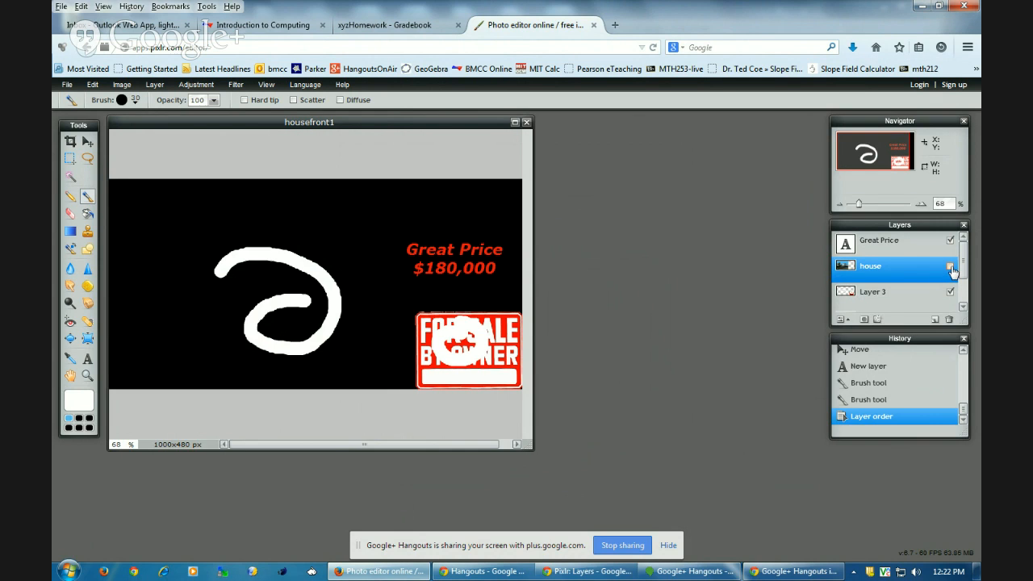
click(950, 266)
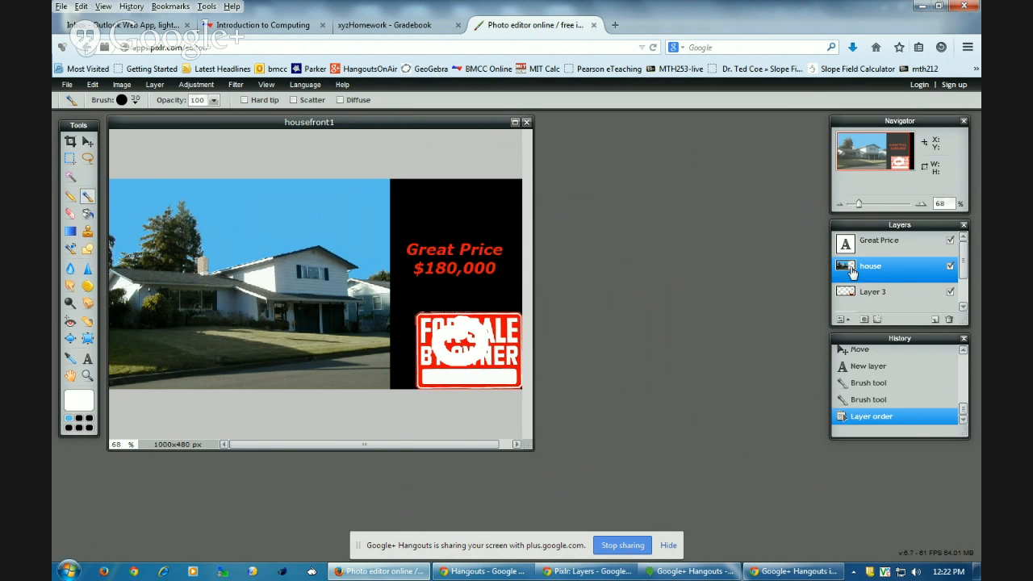
Step: Hide and show the background layer to examine what it contributes to the banner
click(958, 305)
click(963, 307)
click(950, 296)
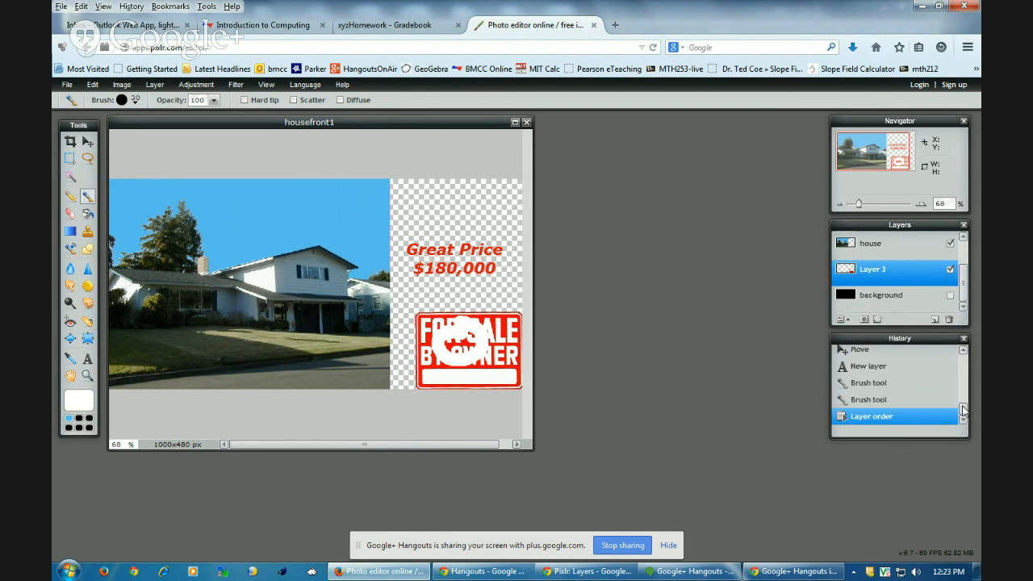
click(950, 296)
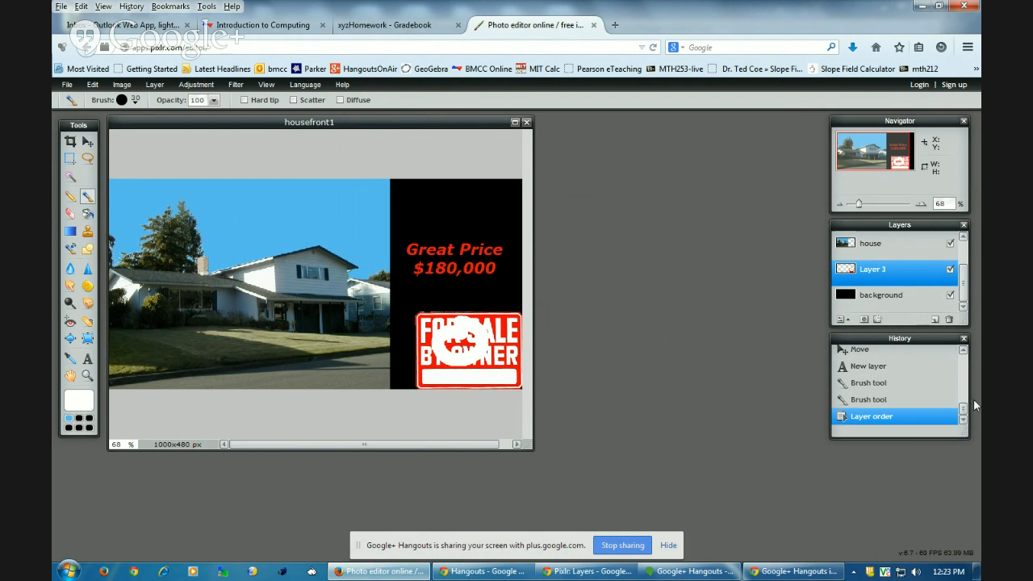
Step: Roll the history back to the state before the two brush strokes and the layer reorder
click(876, 401)
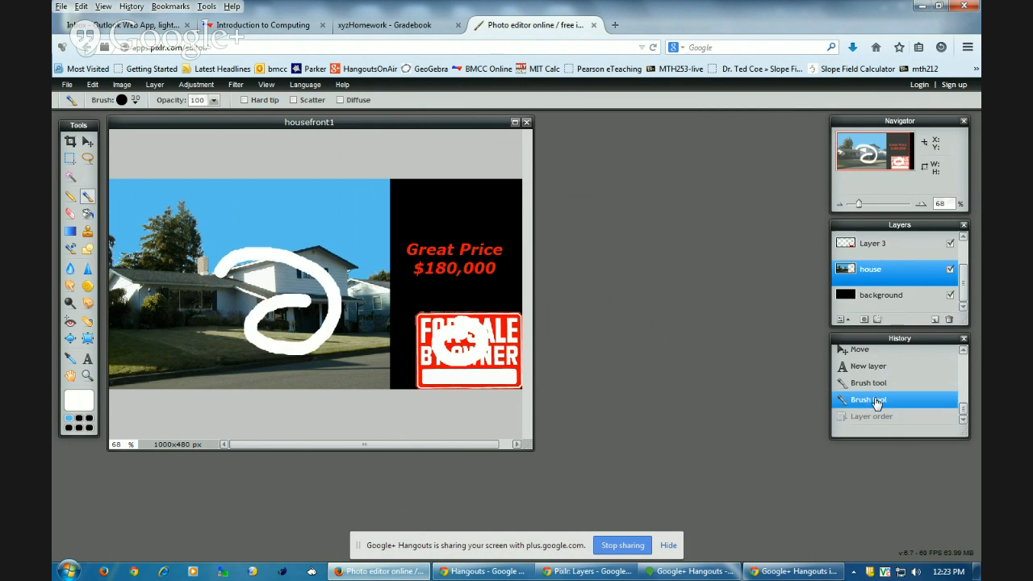
click(880, 384)
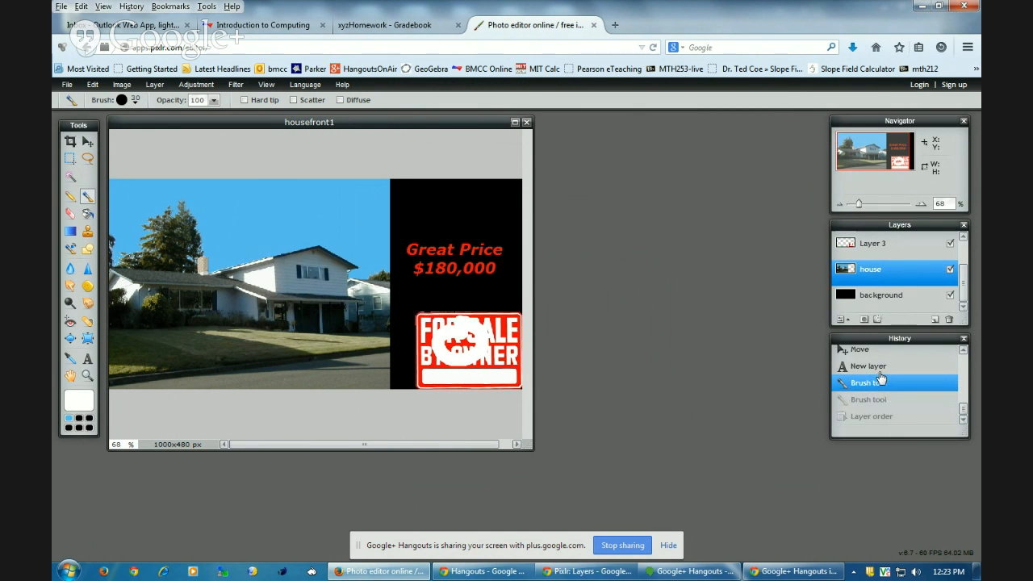
click(879, 367)
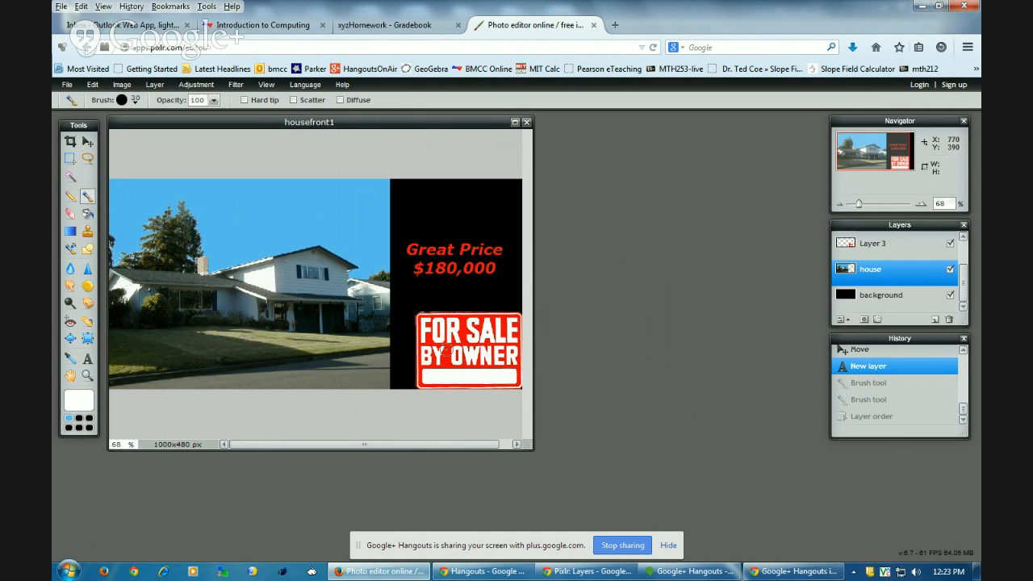
Step: Move the Great Price text layer below Layer 3, and return it to the top of the layer stack
click(872, 245)
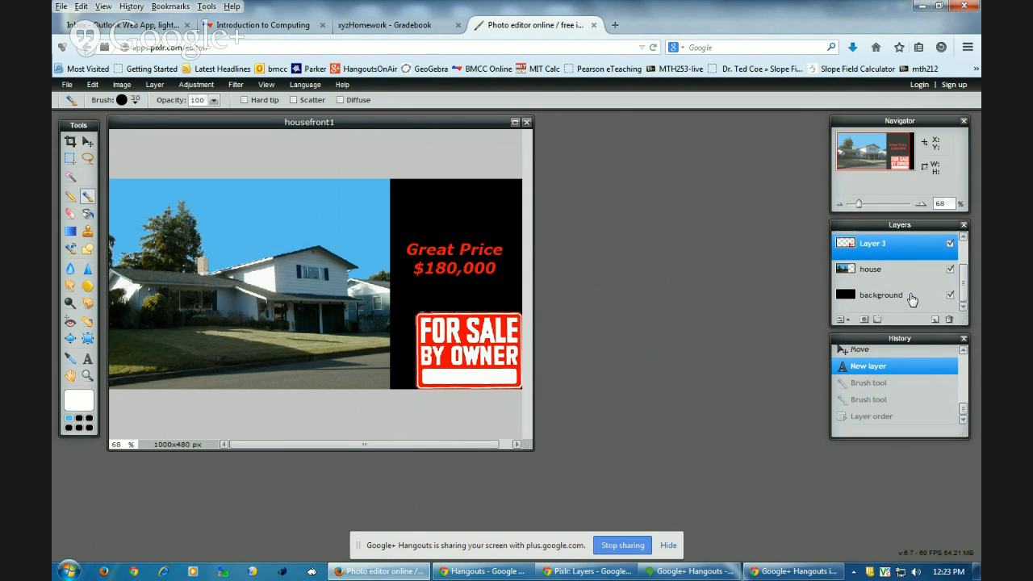
scroll(910, 299, up, 1)
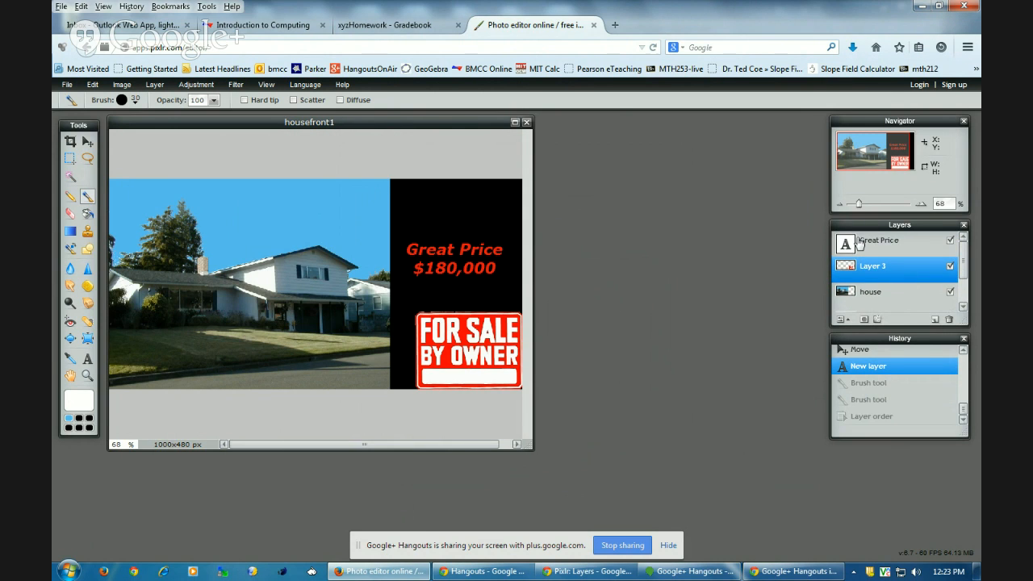
drag(878, 244, 876, 278)
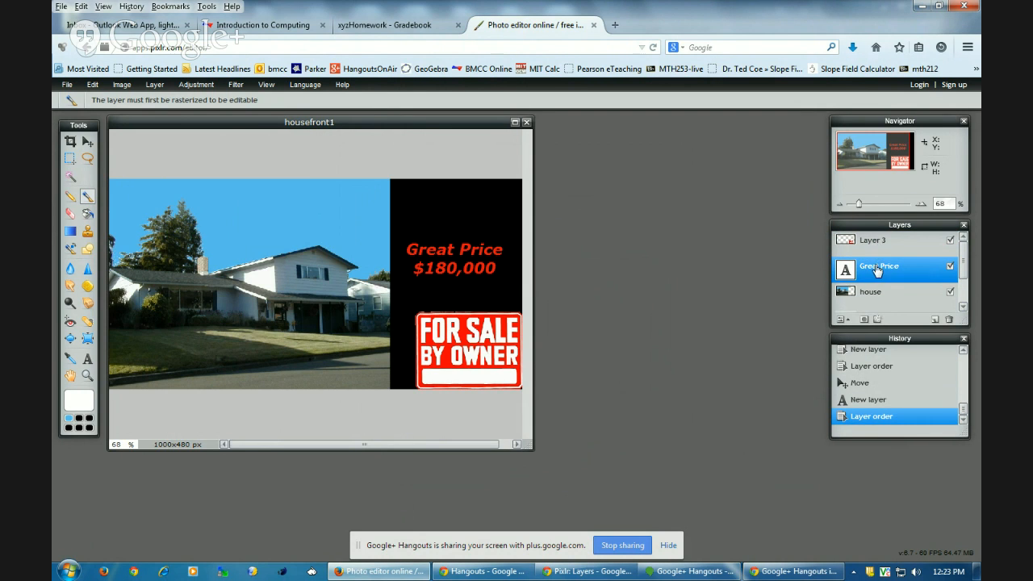
drag(876, 268, 877, 242)
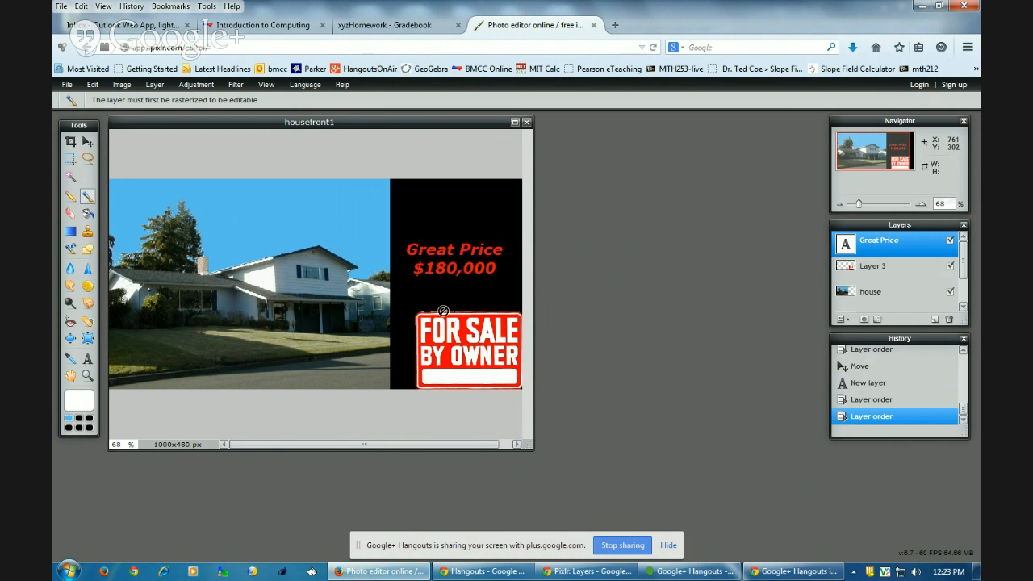
Step: Open the Great Price $180,000 text with the Type tool to examine its settings, and close it without changes
click(86, 360)
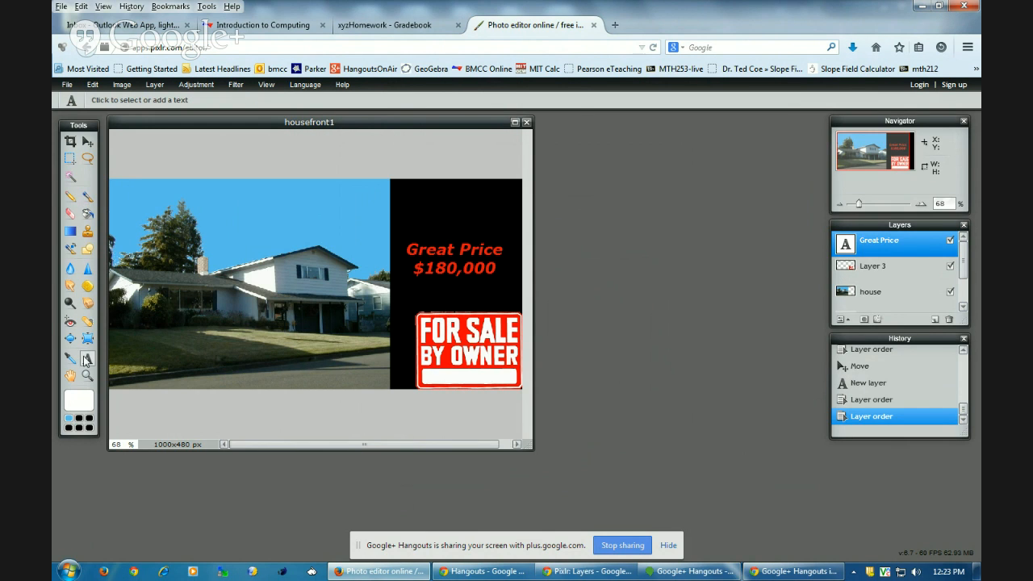
click(451, 251)
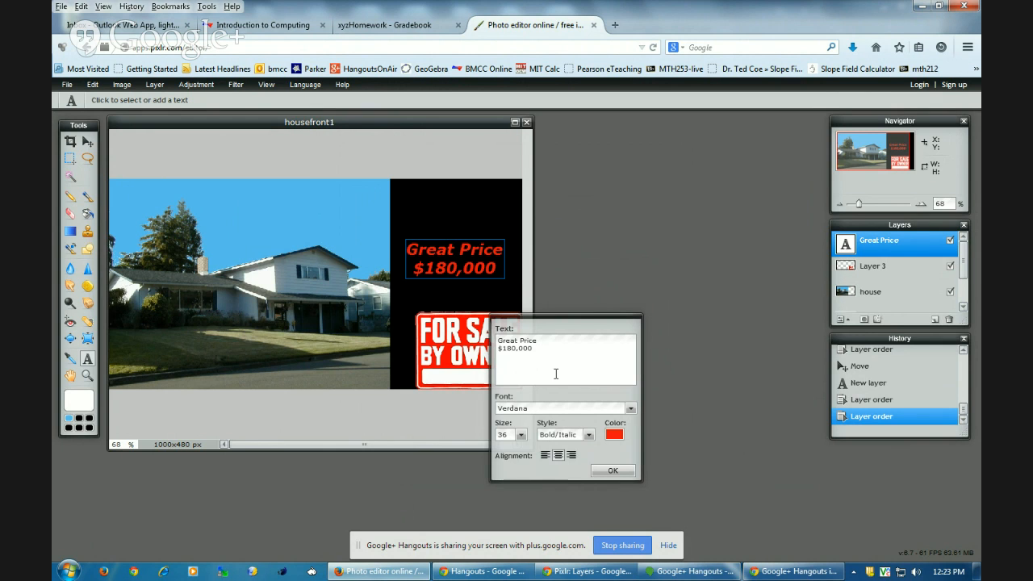
click(613, 470)
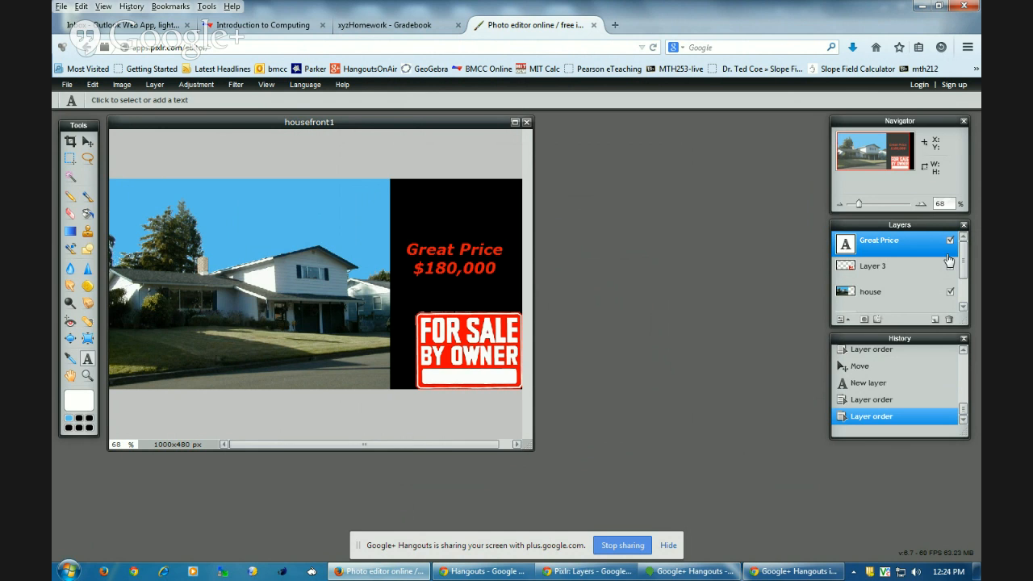
Step: Erase parts of the upper edge of the For Sale By Owner sign on Layer 3, and try erasing over the house
drag(964, 255, 968, 298)
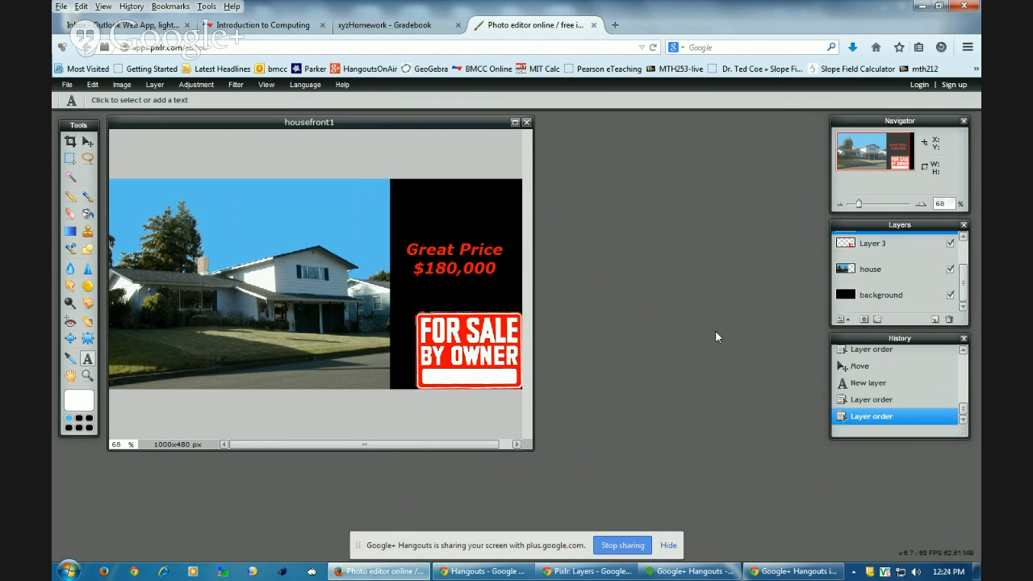
click(71, 213)
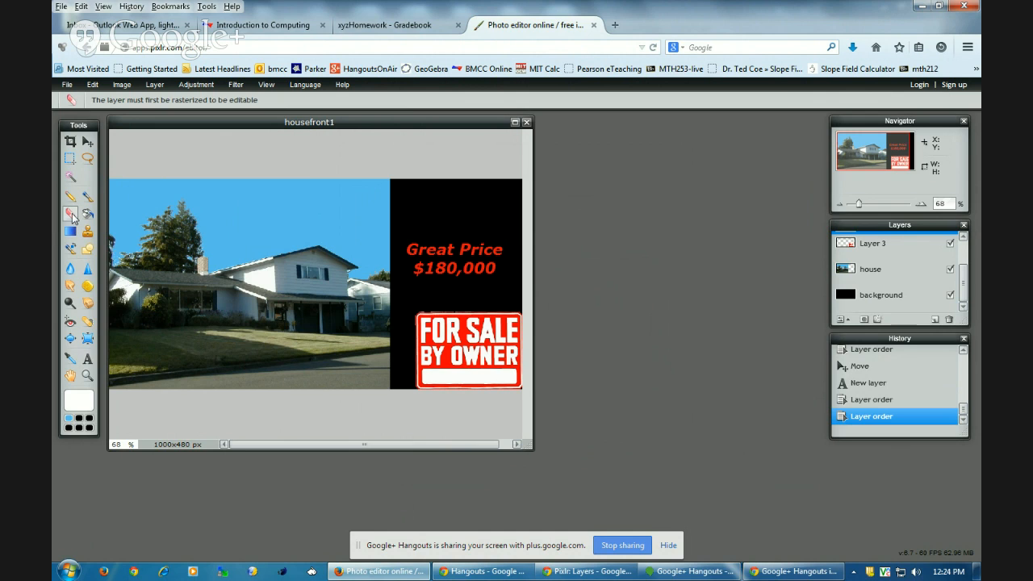
scroll(883, 269, up, 1)
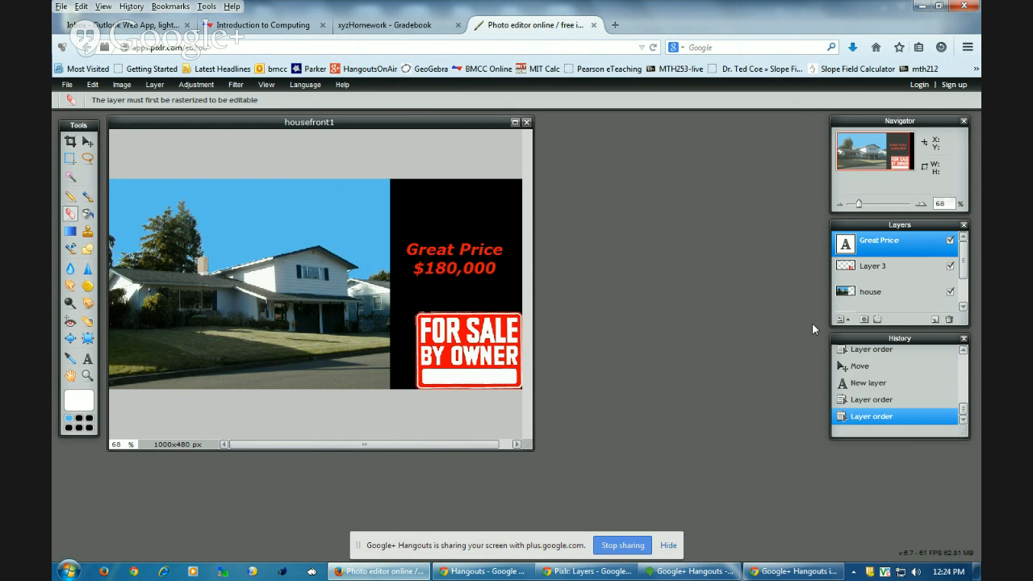
click(871, 272)
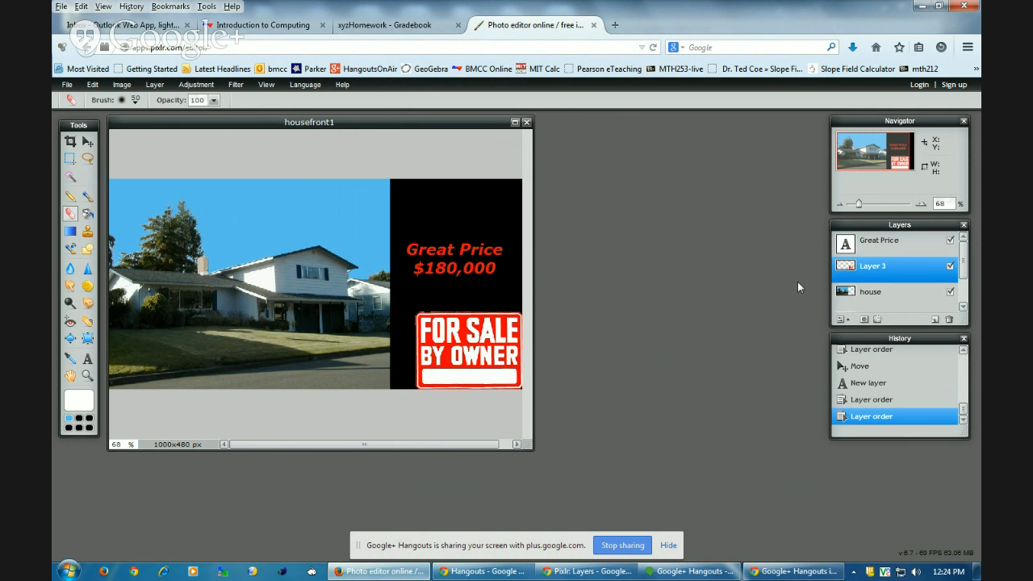
mouse_move(469, 332)
mouse_down()
mouse_move(466, 302)
mouse_move(440, 327)
mouse_up()
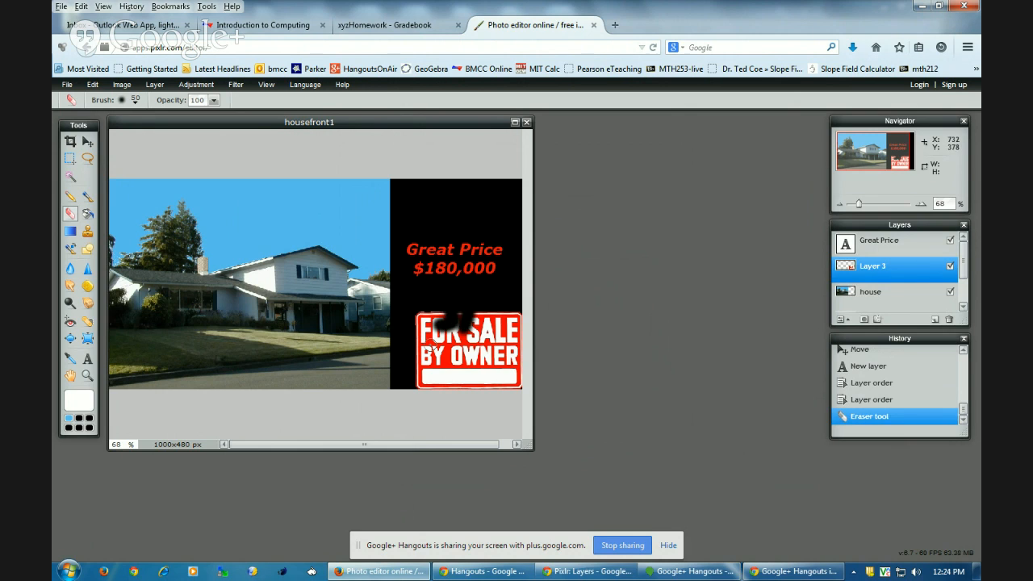
mouse_move(319, 314)
mouse_down()
mouse_move(246, 317)
mouse_move(315, 289)
mouse_move(370, 292)
mouse_up()
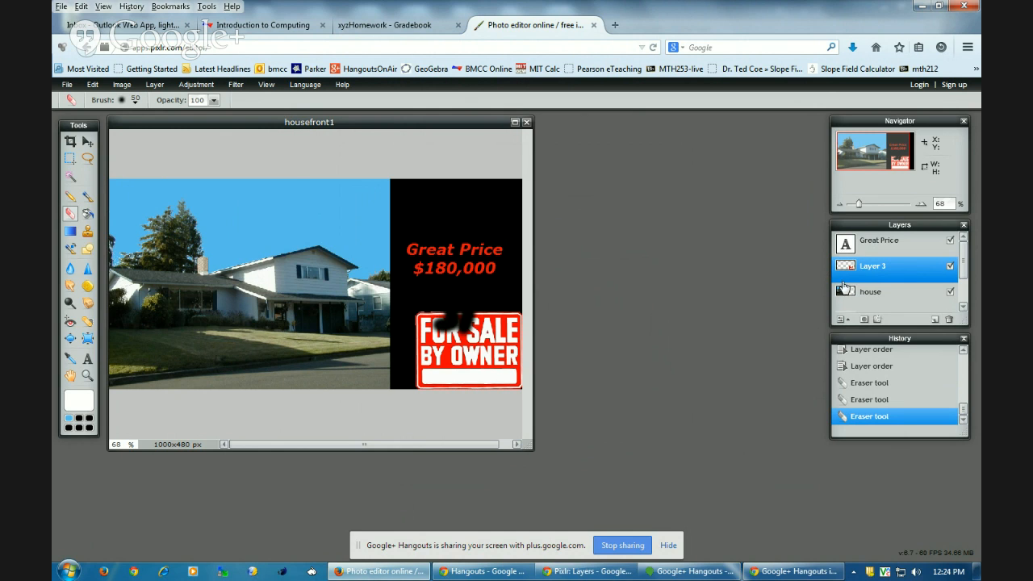
Step: Rename Layer 3 as sign
double_click(888, 268)
text(sign)
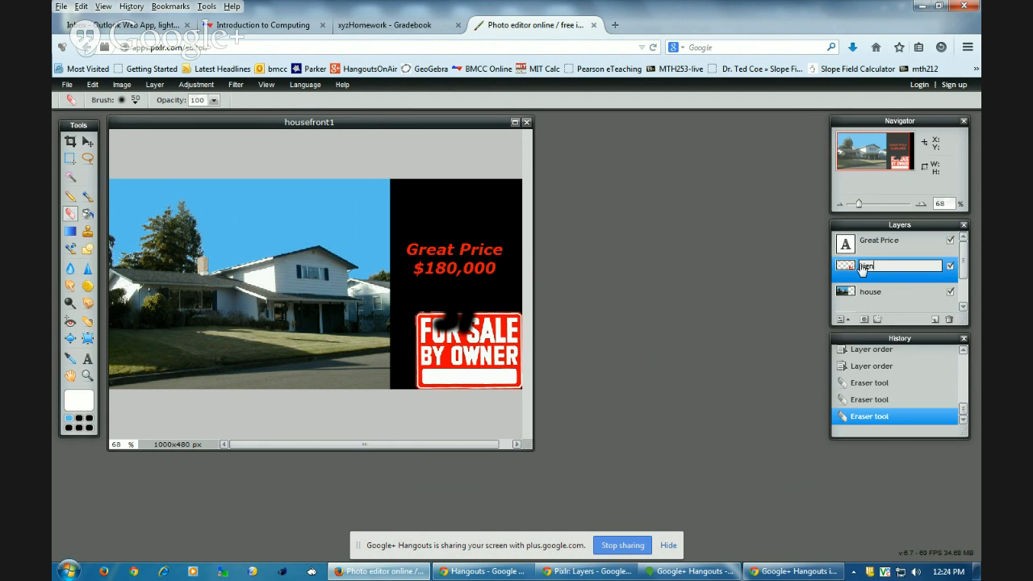
key(Return)
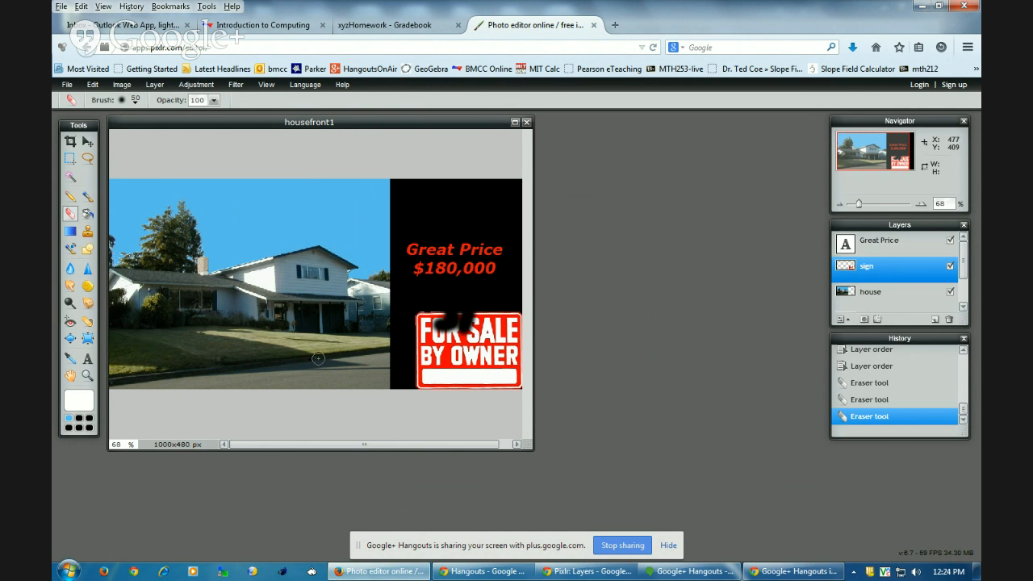
Step: Hide and show the background layer to examine the erased area of the sign
click(963, 308)
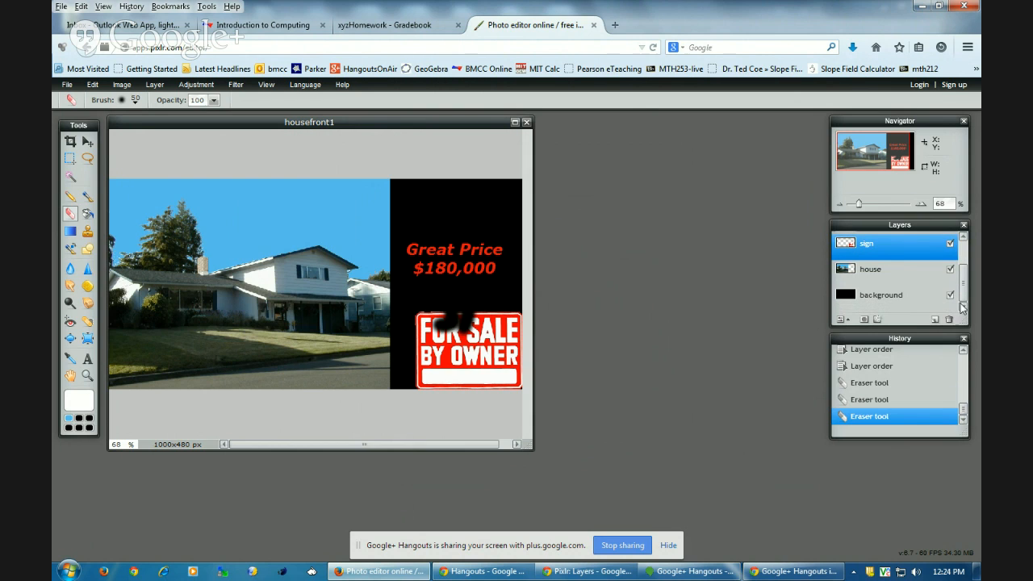
click(951, 296)
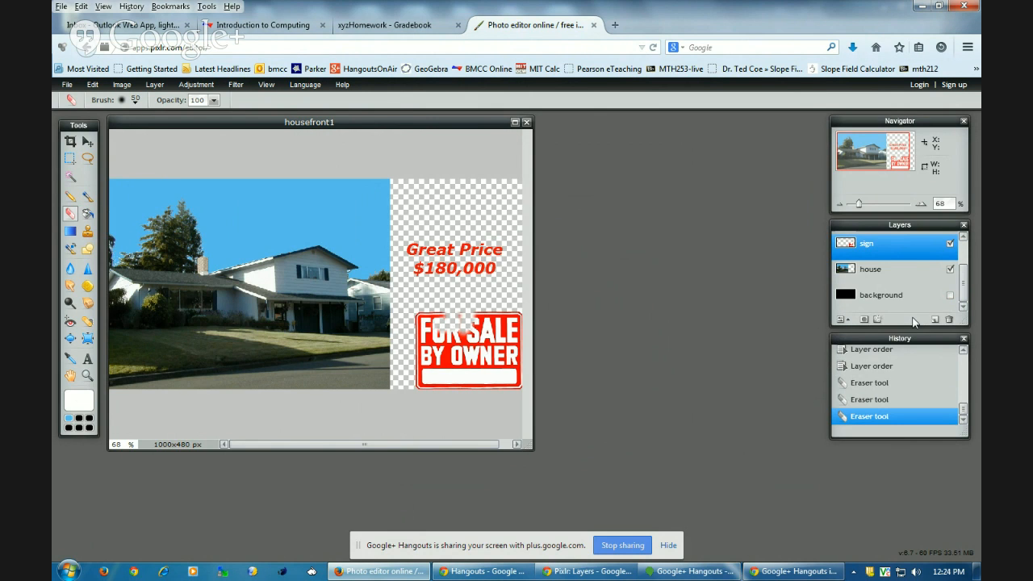
click(950, 295)
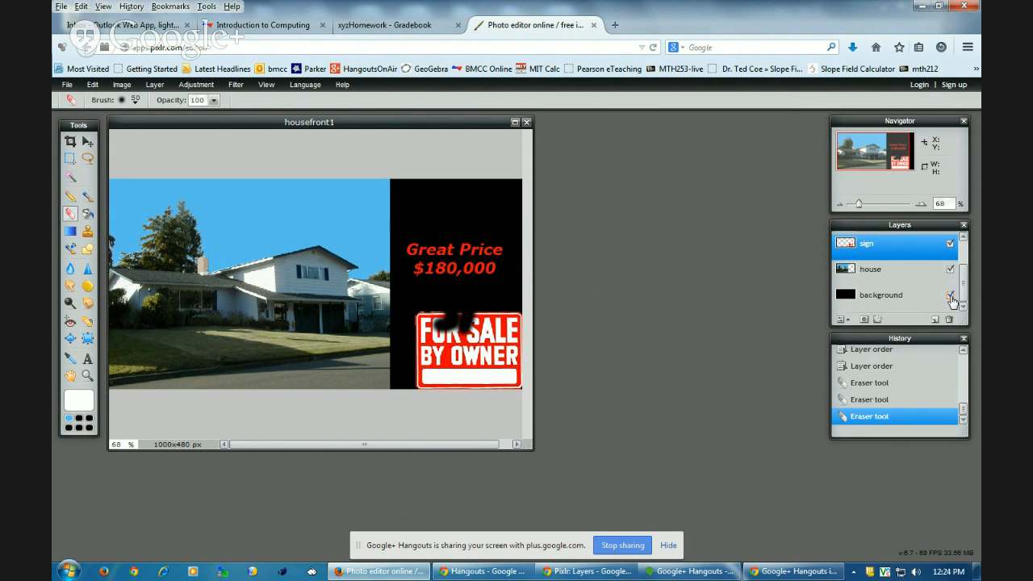
Step: Revert the history to before the eraser strokes, and hide the background layer
click(874, 368)
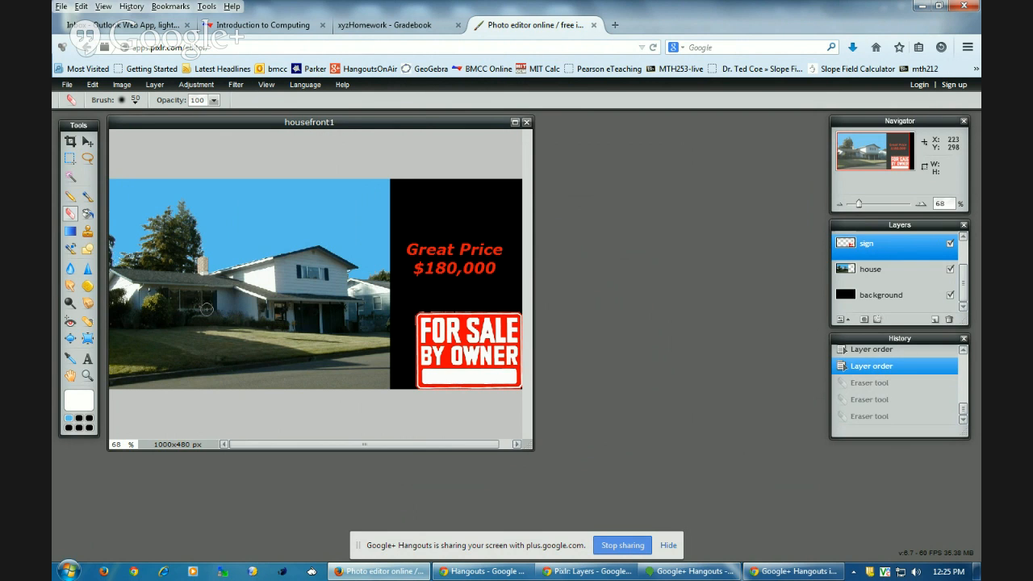
click(950, 296)
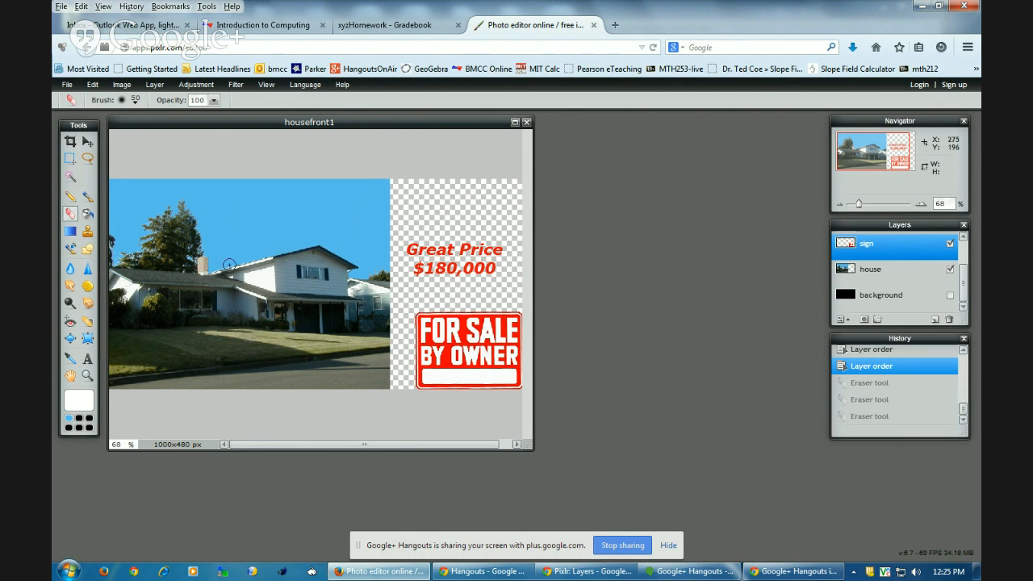
Step: Start saving the image to the computer as housefront1 in the PXD (Layered Pixlr image) format
click(68, 87)
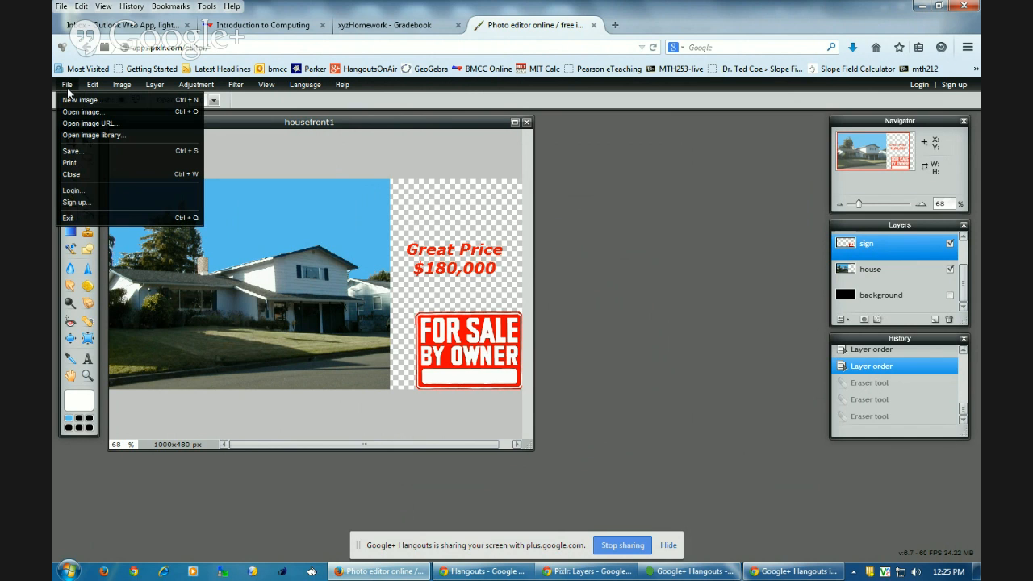
click(71, 151)
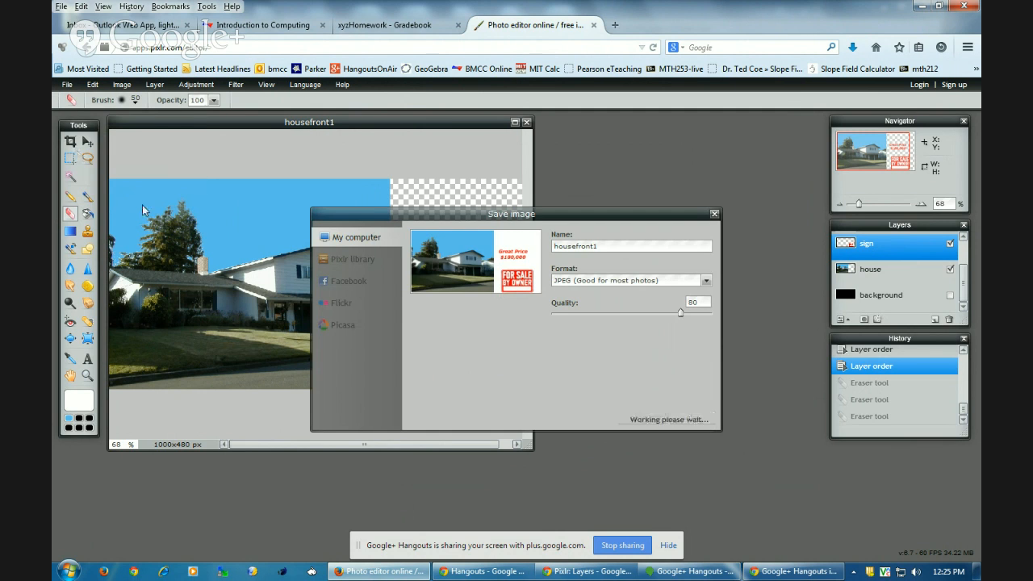
click(653, 281)
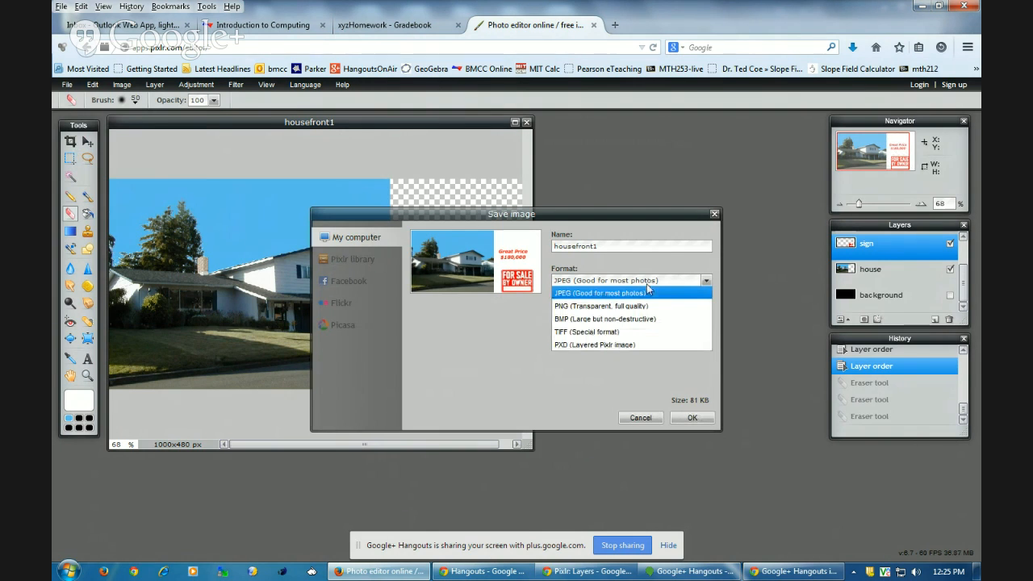
click(622, 347)
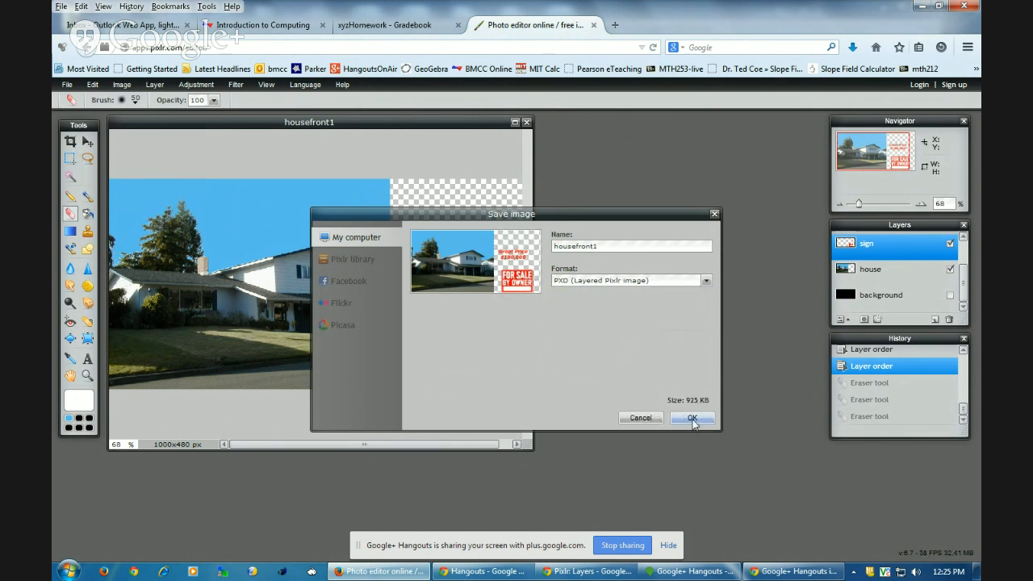
click(693, 419)
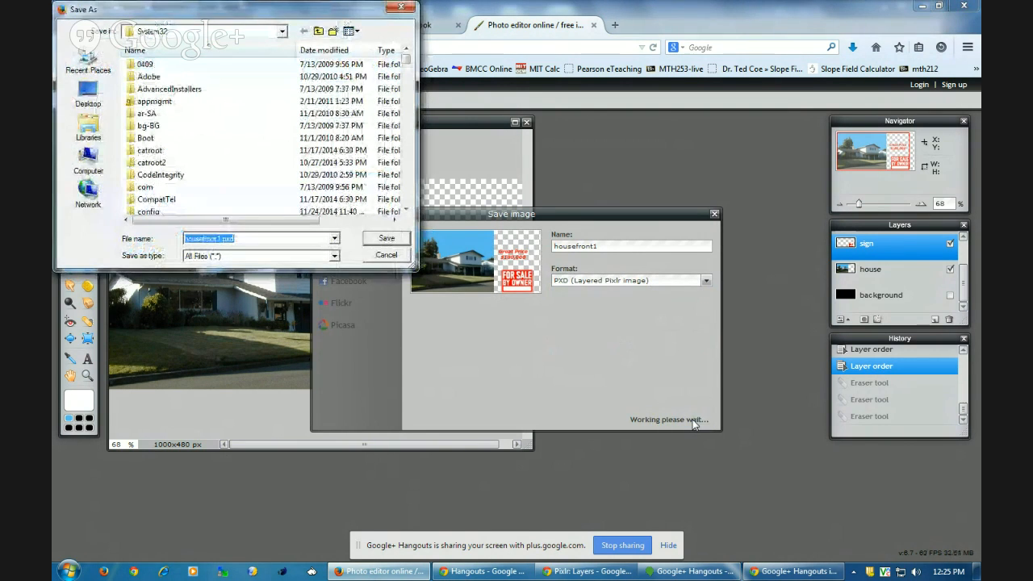
Step: Set the save location to the number 8 folder within cs120 projects, under the user's folder on the local C: drive
click(89, 159)
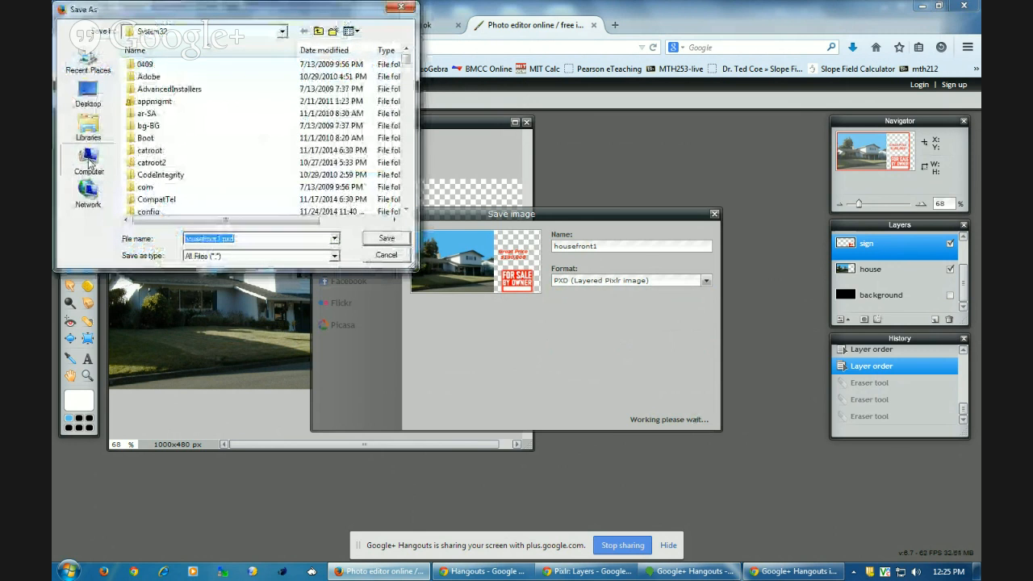
double_click(201, 81)
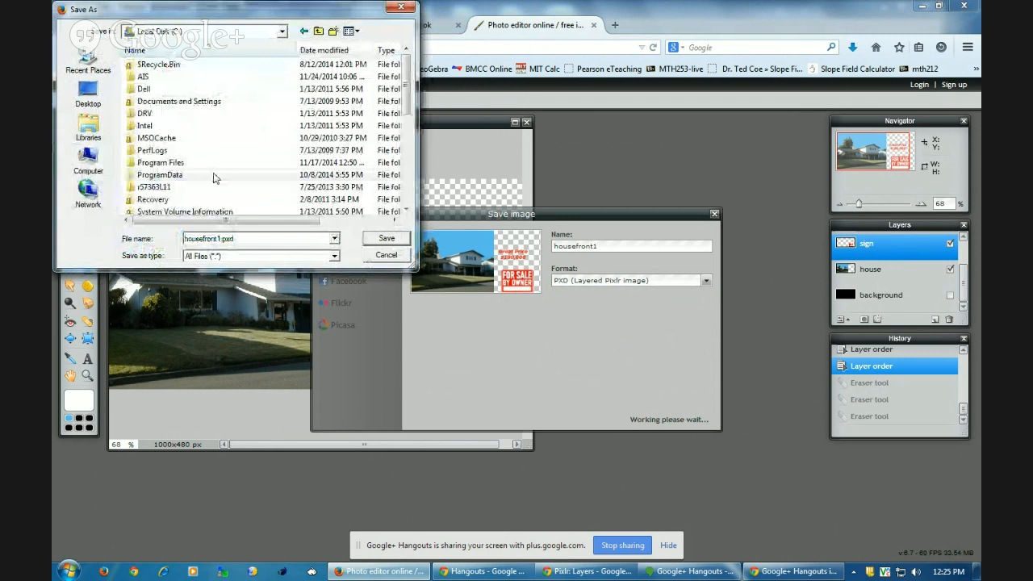
scroll(215, 172, down, 10)
scroll(160, 116, up, 10)
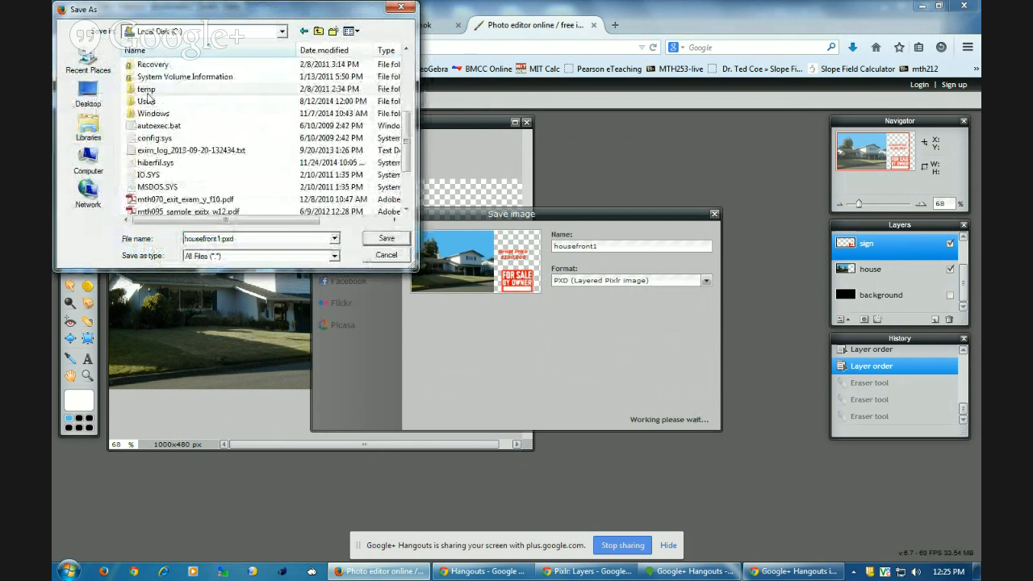
double_click(155, 102)
double_click(152, 138)
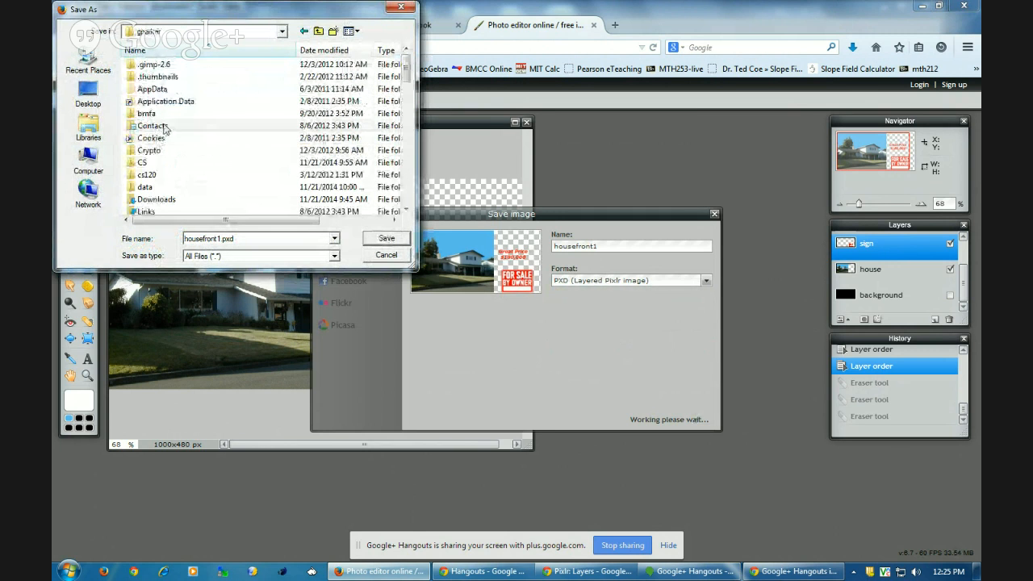
scroll(159, 122, down, 1)
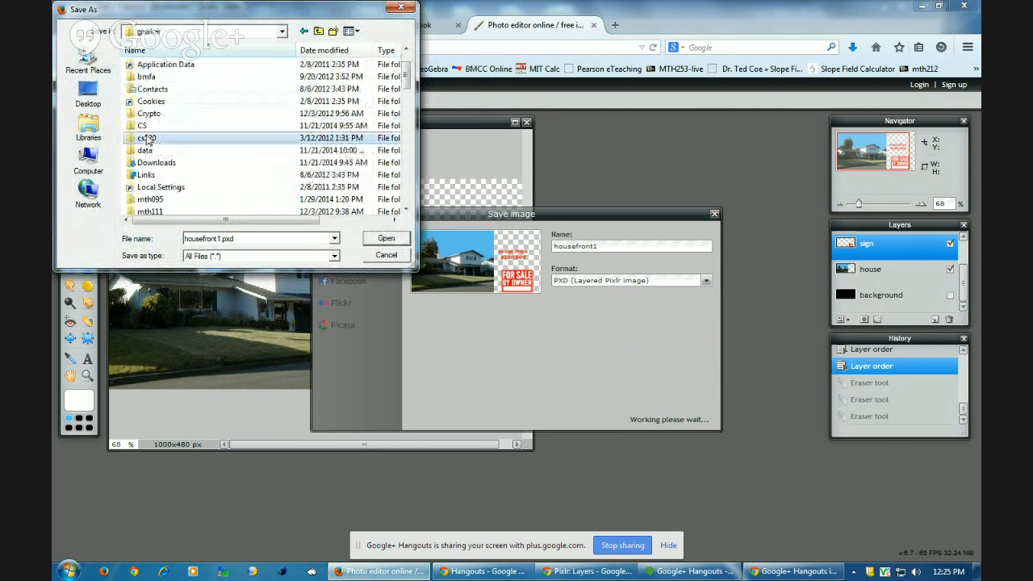
double_click(146, 137)
double_click(167, 143)
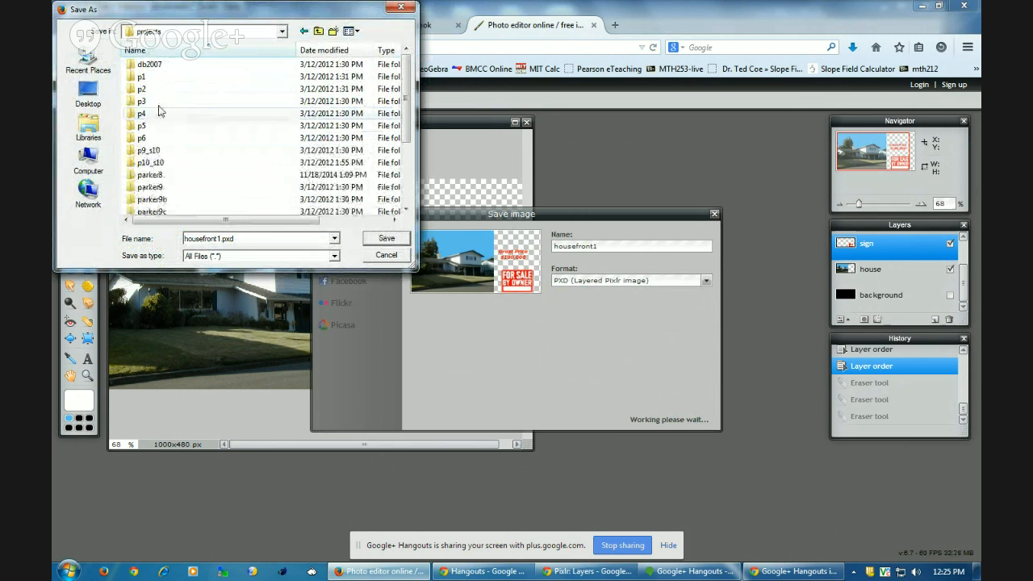
double_click(167, 176)
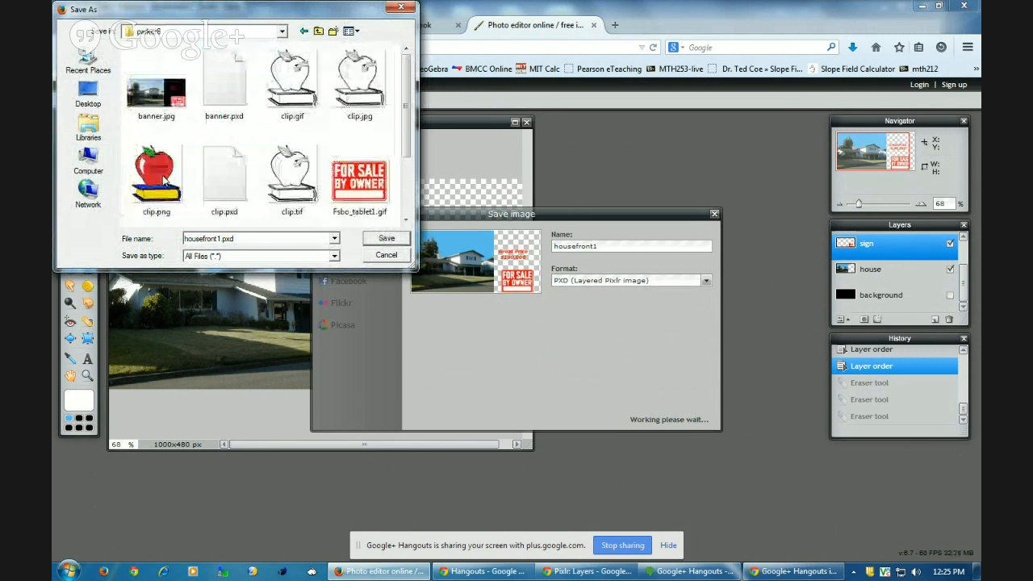
Step: Change the file name to newImageWLayers.pxd and save the layered image in the chosen folder
double_click(217, 239)
key(End)
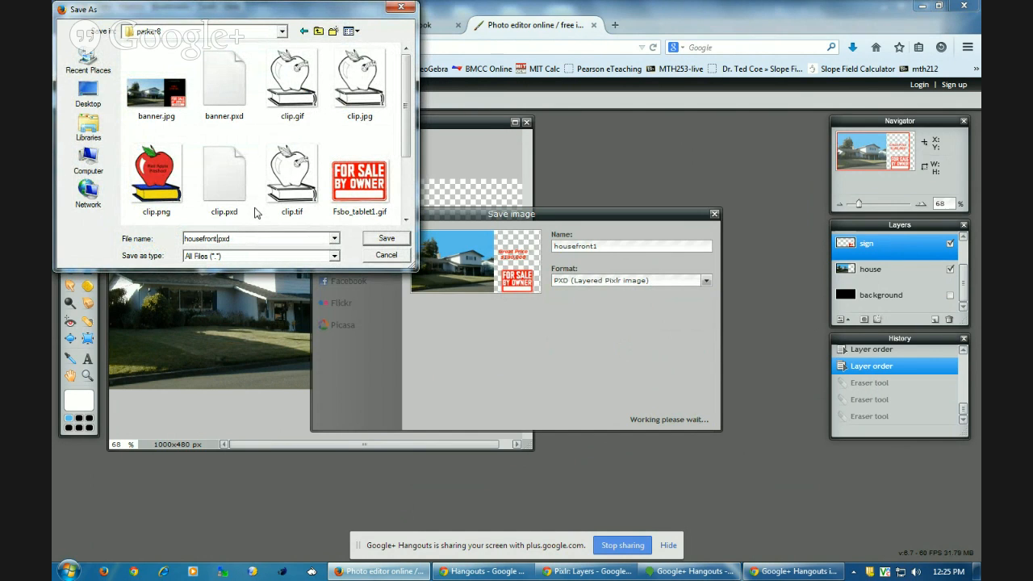
key(BackSpace)
key(BackSpace)
key(BackSpace)
key(BackSpace)
key(BackSpace)
key(BackSpace)
key(BackSpace)
key(BackSpace)
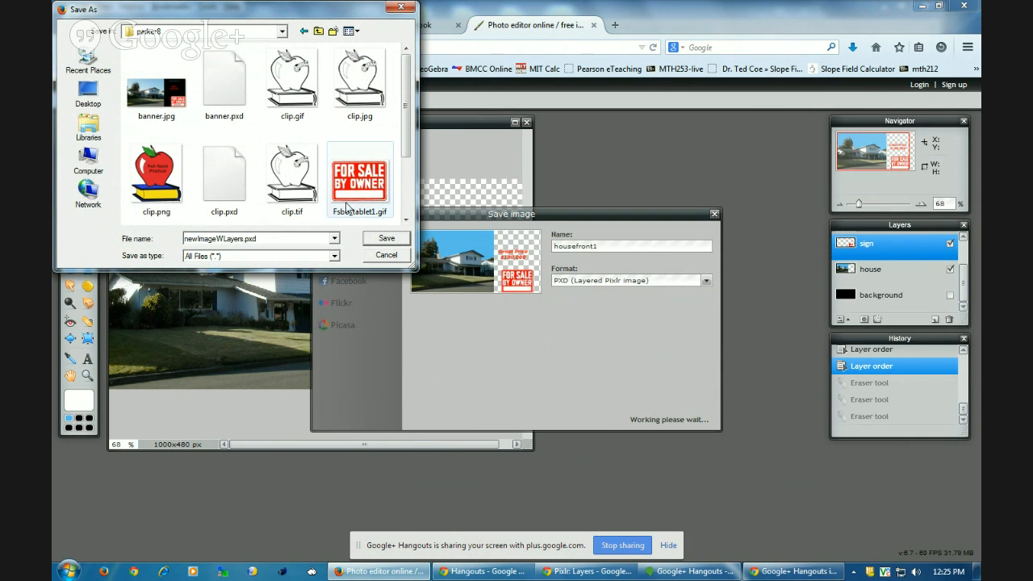
click(392, 240)
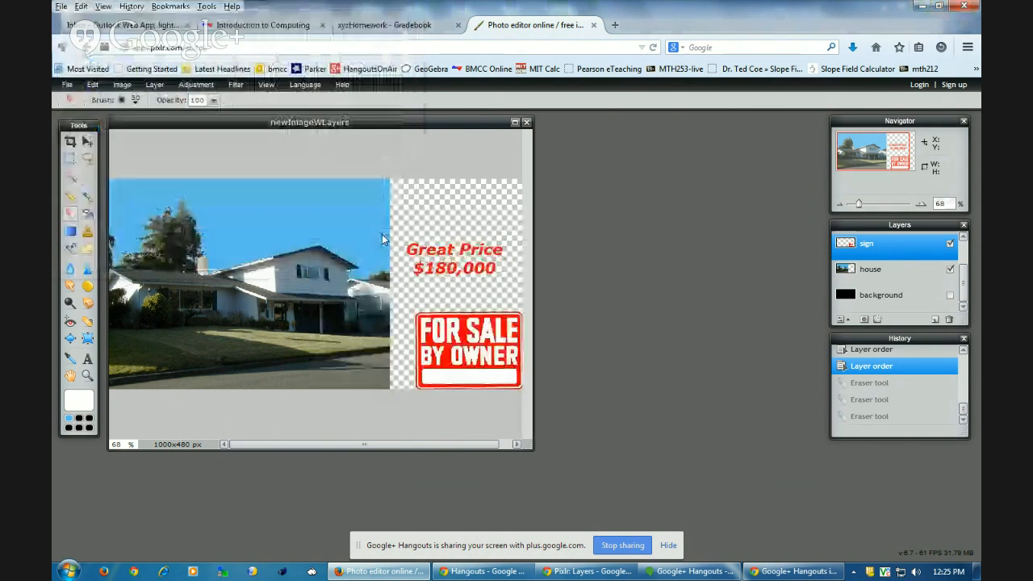
Step: Save a copy of the image to the same folder as newImageWLayers.png in the PNG (Transparent, full quality) format
click(68, 84)
click(72, 150)
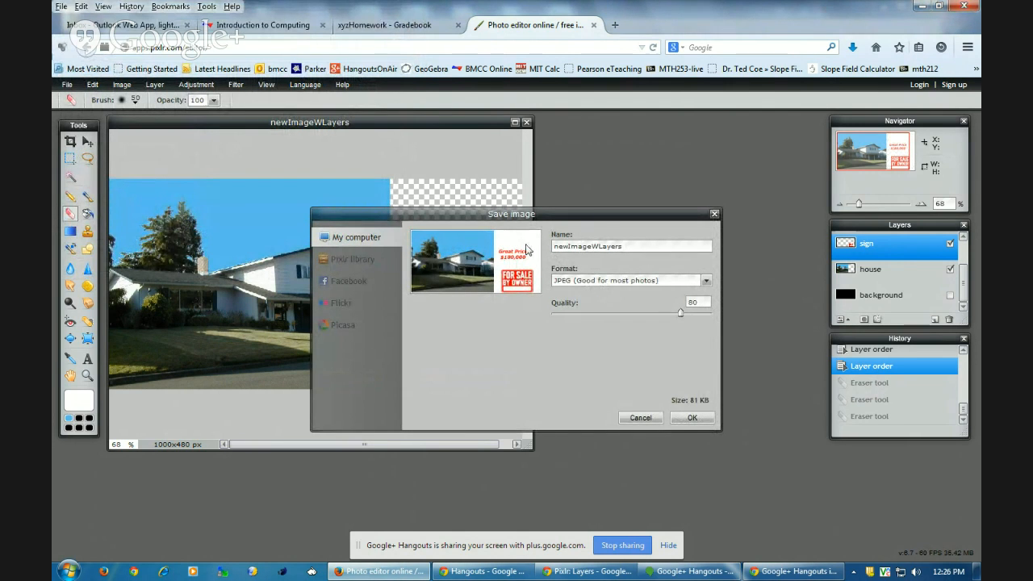
click(573, 284)
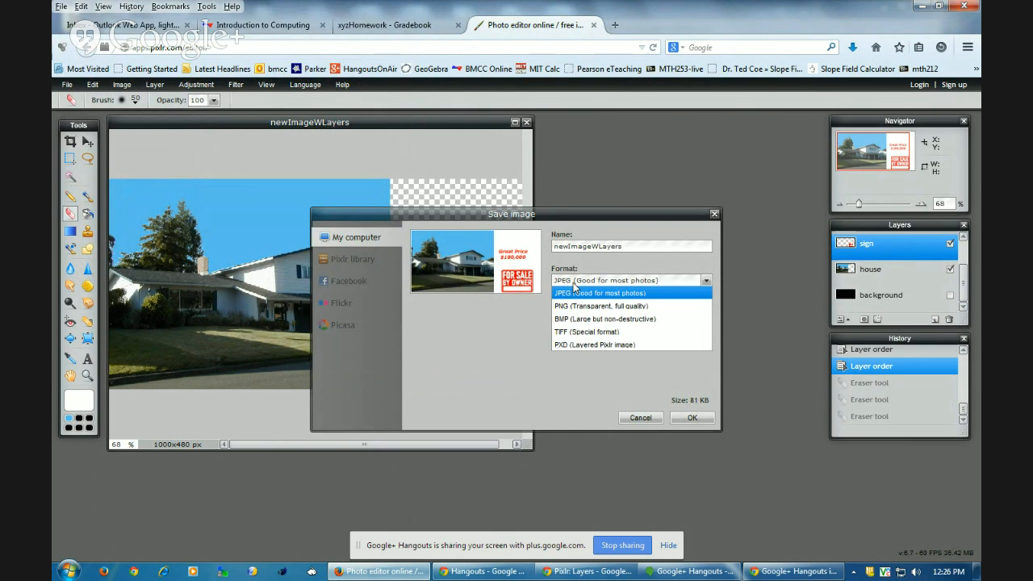
click(575, 308)
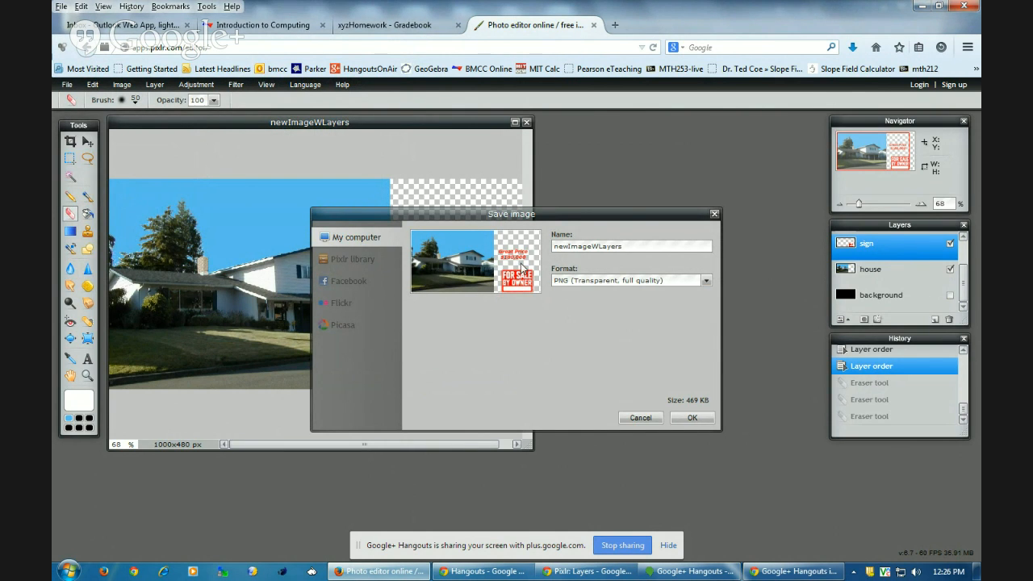
click(691, 418)
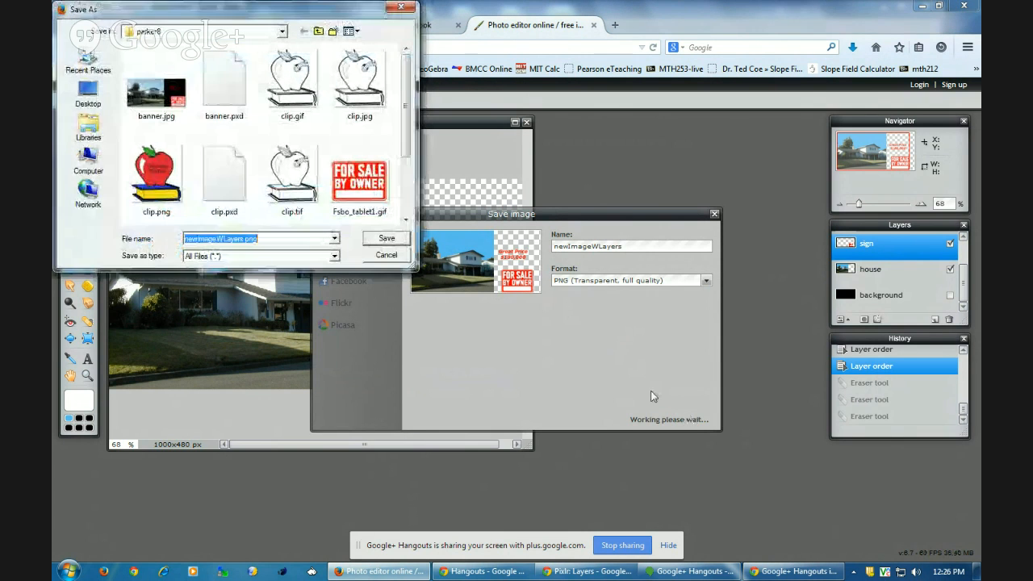
click(387, 236)
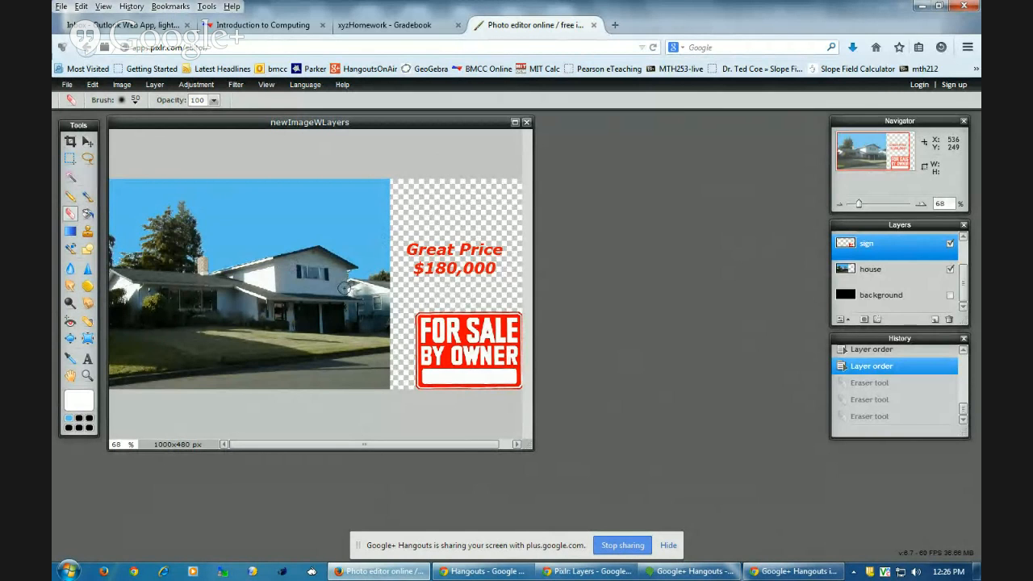
scroll(480, 265, up, 1)
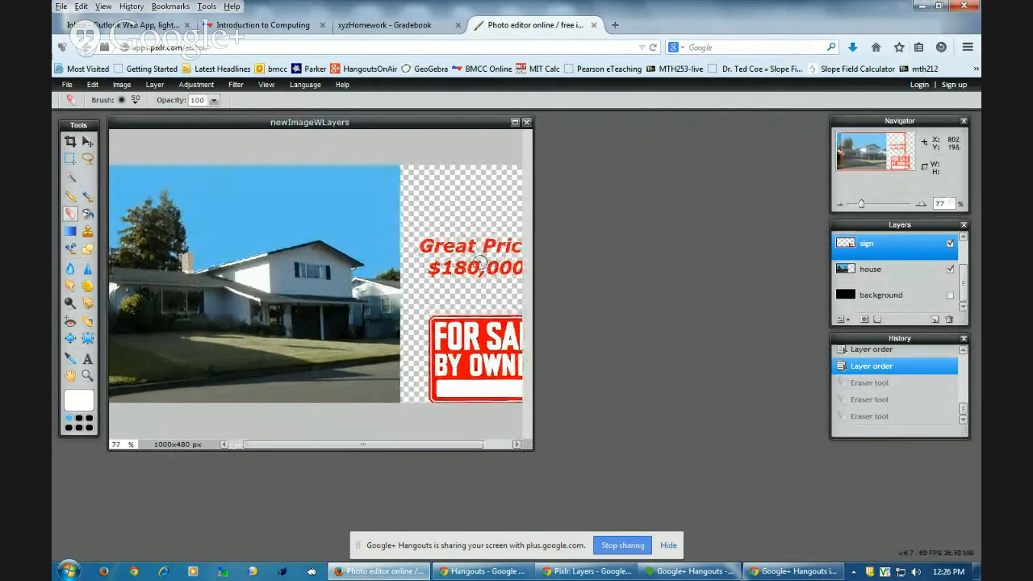
scroll(480, 263, down, 3)
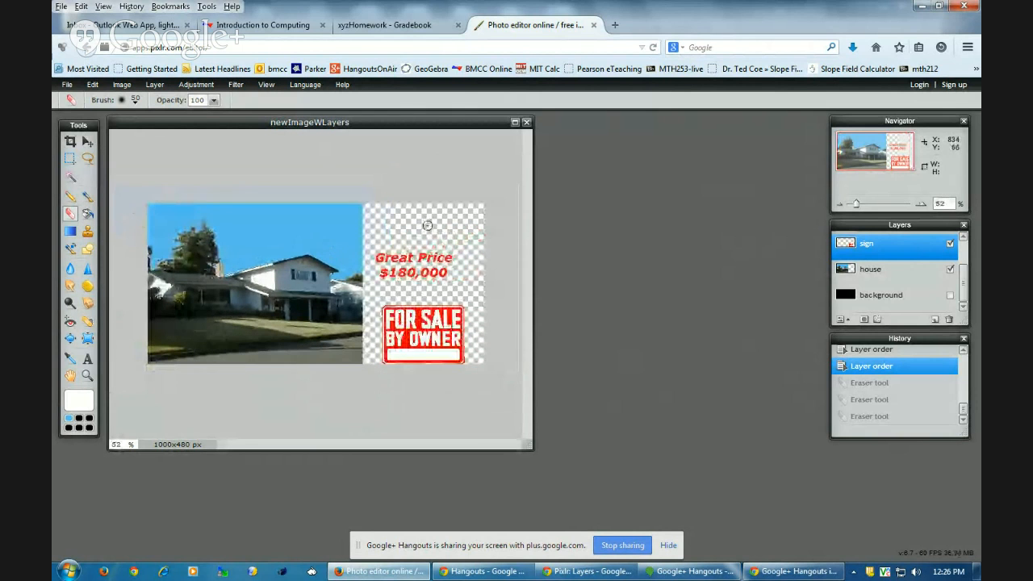